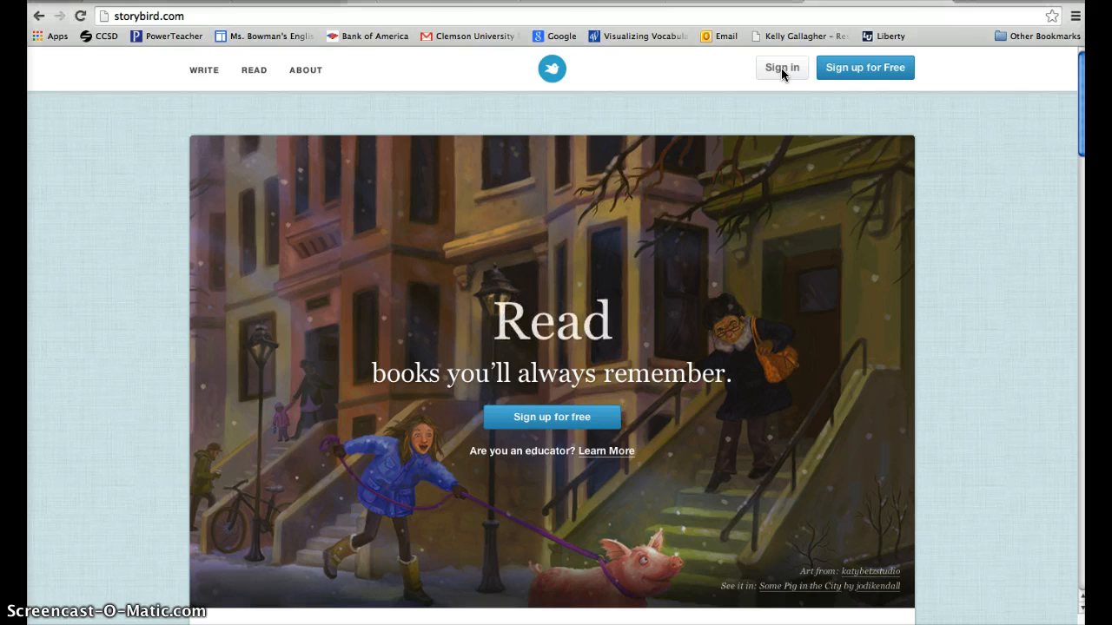
# - Sign in to Storybird with the account's e-mail address and password
pyautogui.click(782, 69)
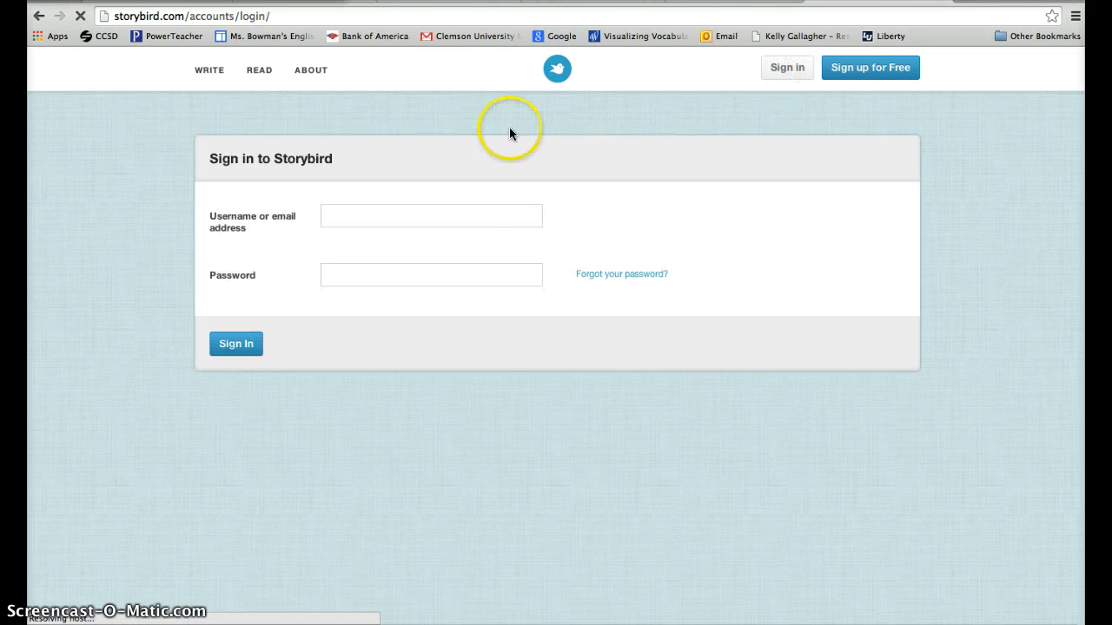
pyautogui.click(472, 216)
pyautogui.write('a')
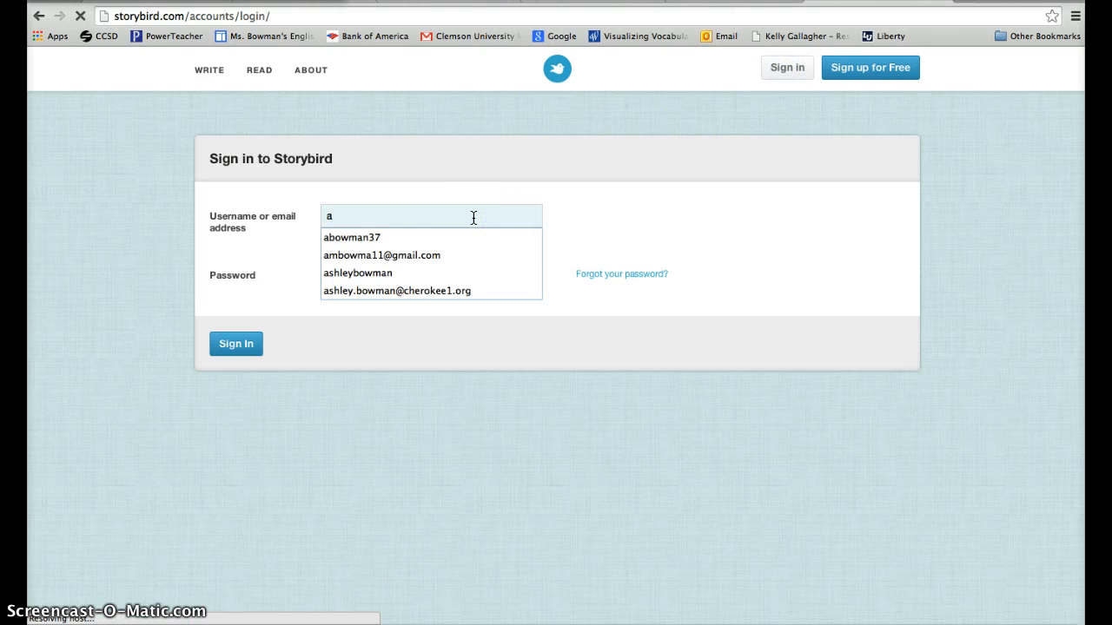
pyautogui.press('Down')
pyautogui.press('Down')
pyautogui.press('Tab')
pyautogui.write('•••••••')
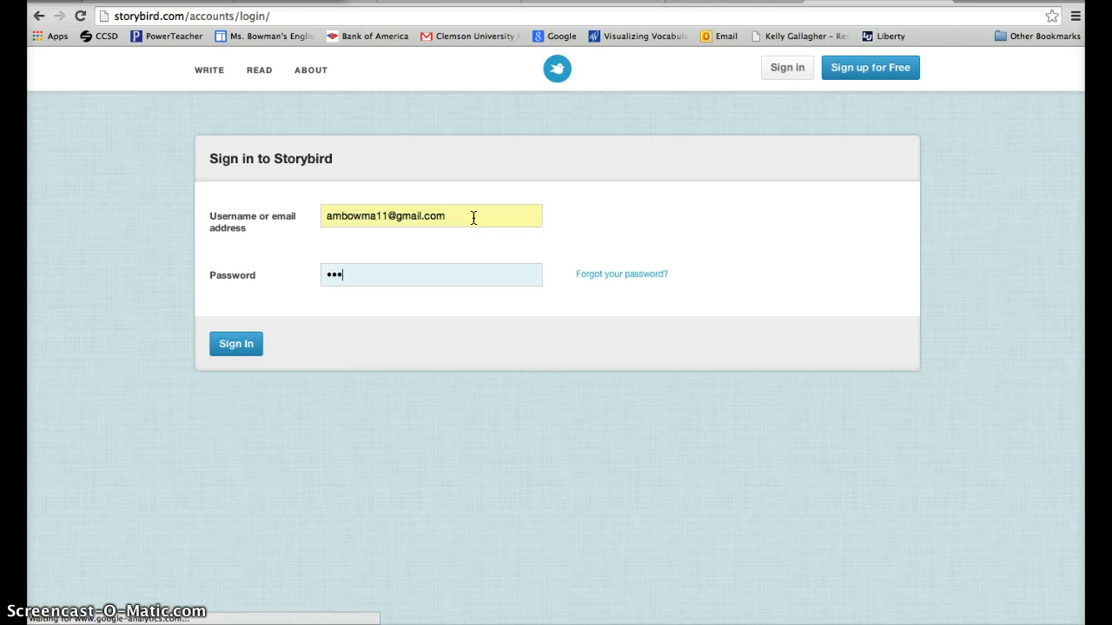
pyautogui.press('Return')
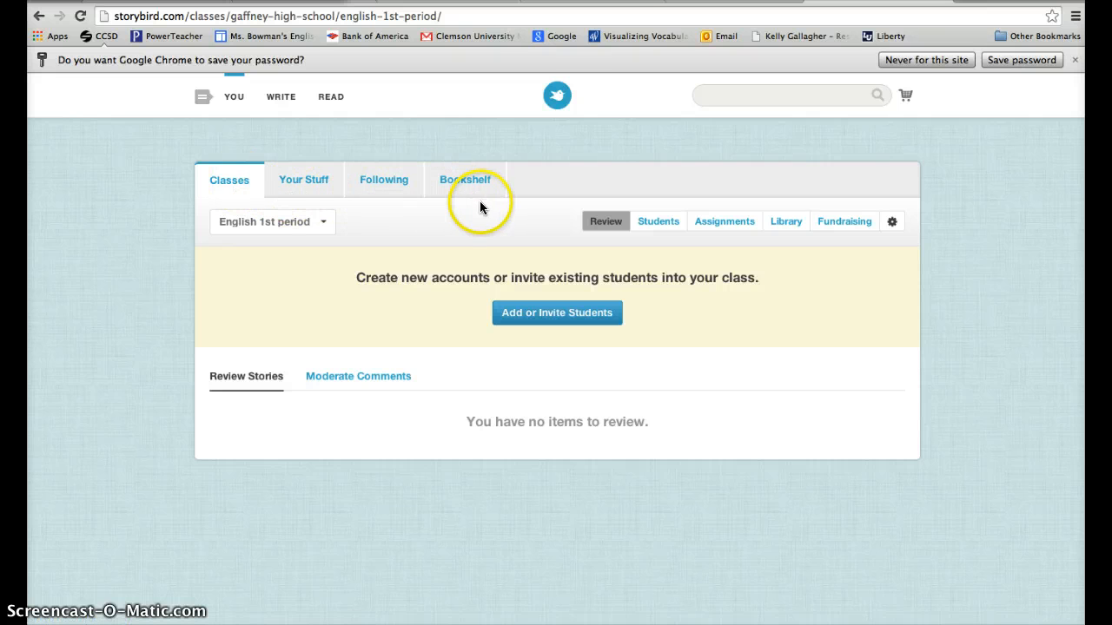
# - Review the class list, and look through the unpublished and published stories in Your Stuff
pyautogui.click(317, 229)
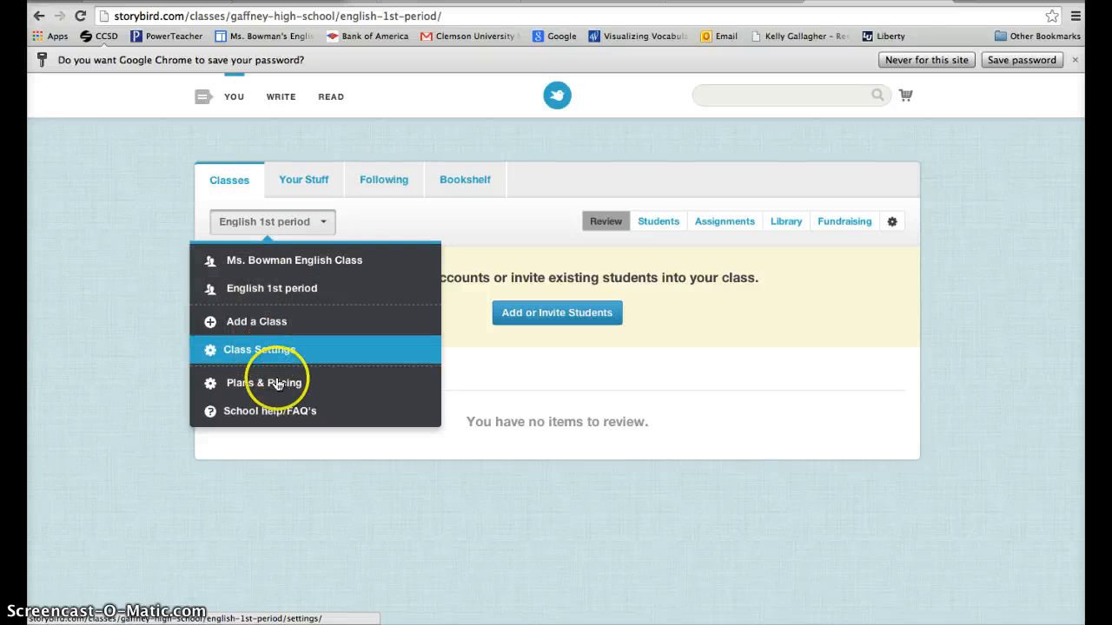
pyautogui.click(286, 182)
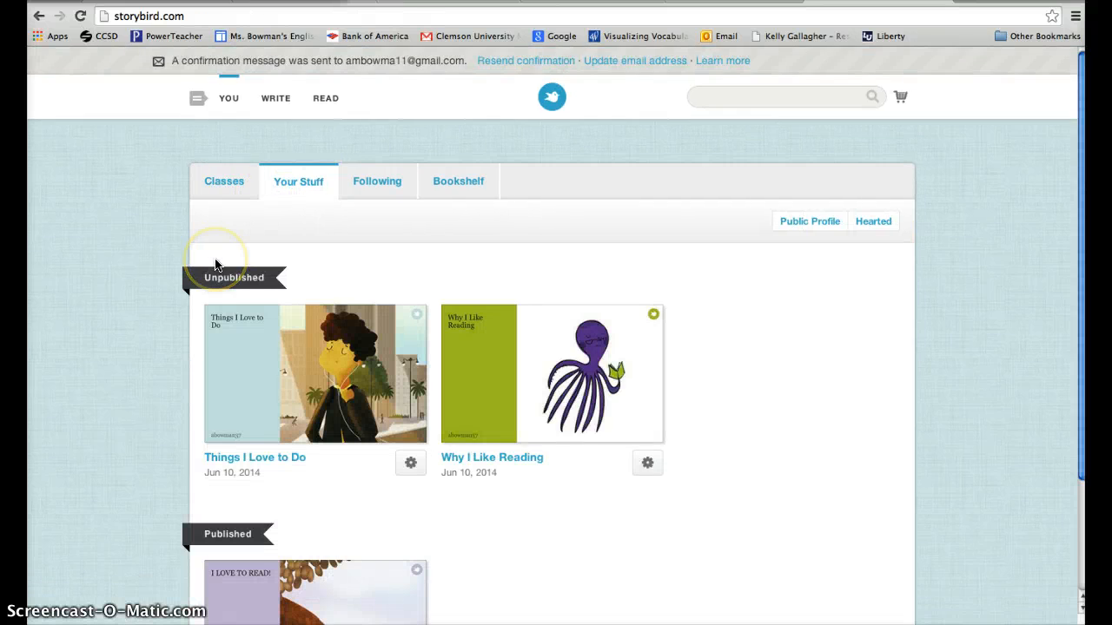
pyautogui.scroll(-3, 216, 265)
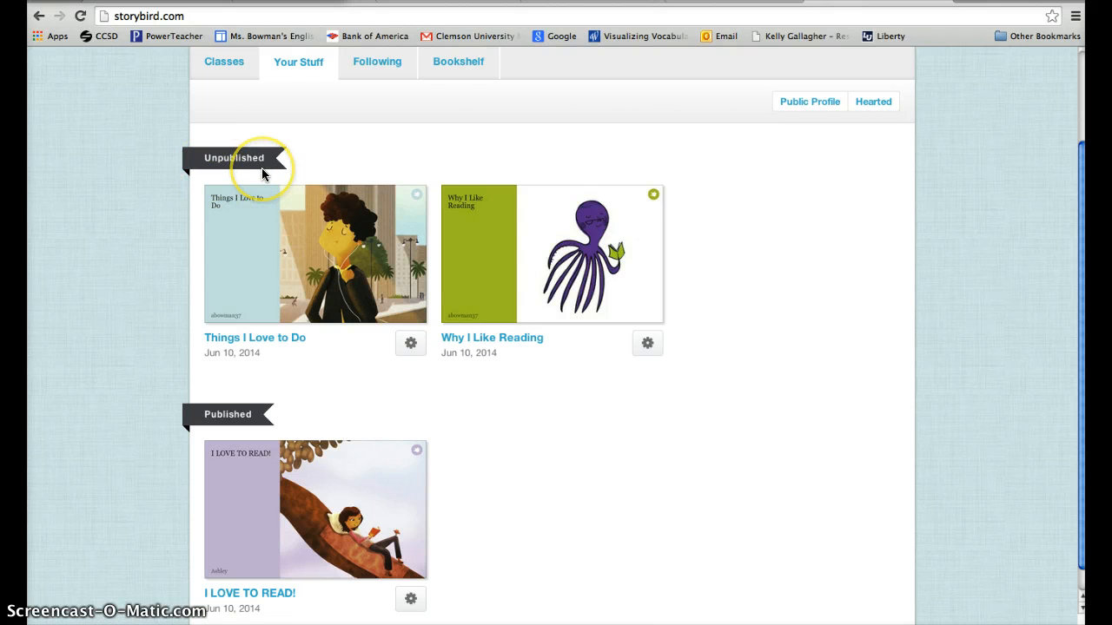
pyautogui.scroll(-1, 126, 426)
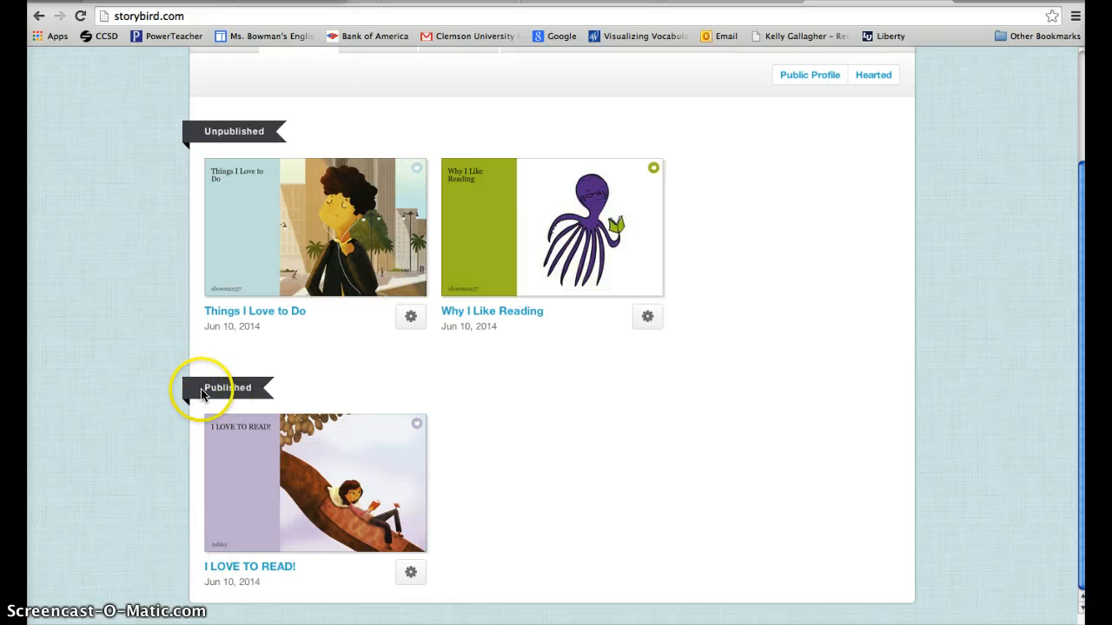
pyautogui.scroll(5, 148, 531)
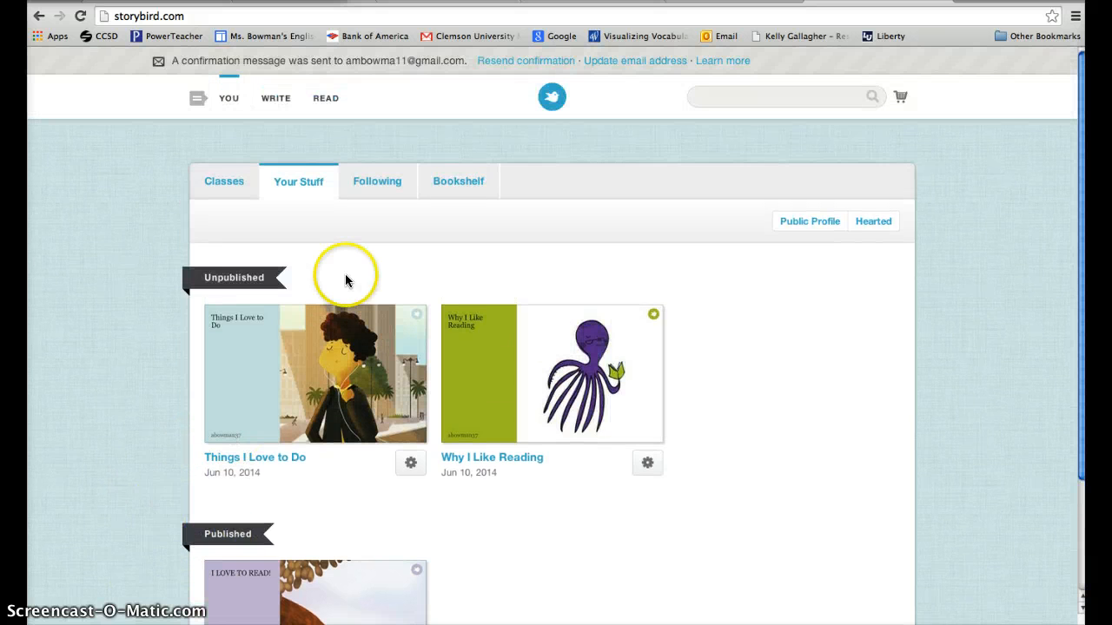
# - Check the options available for the story "Things I Love to Do" and view the Following and Bookshelf pages
pyautogui.click(409, 469)
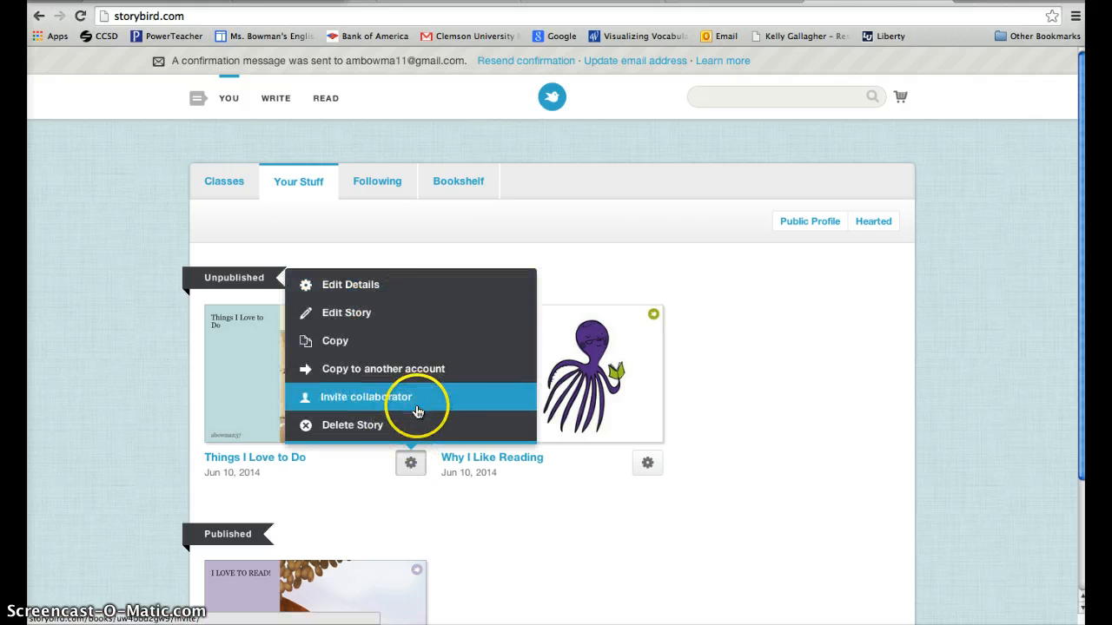
pyautogui.click(409, 233)
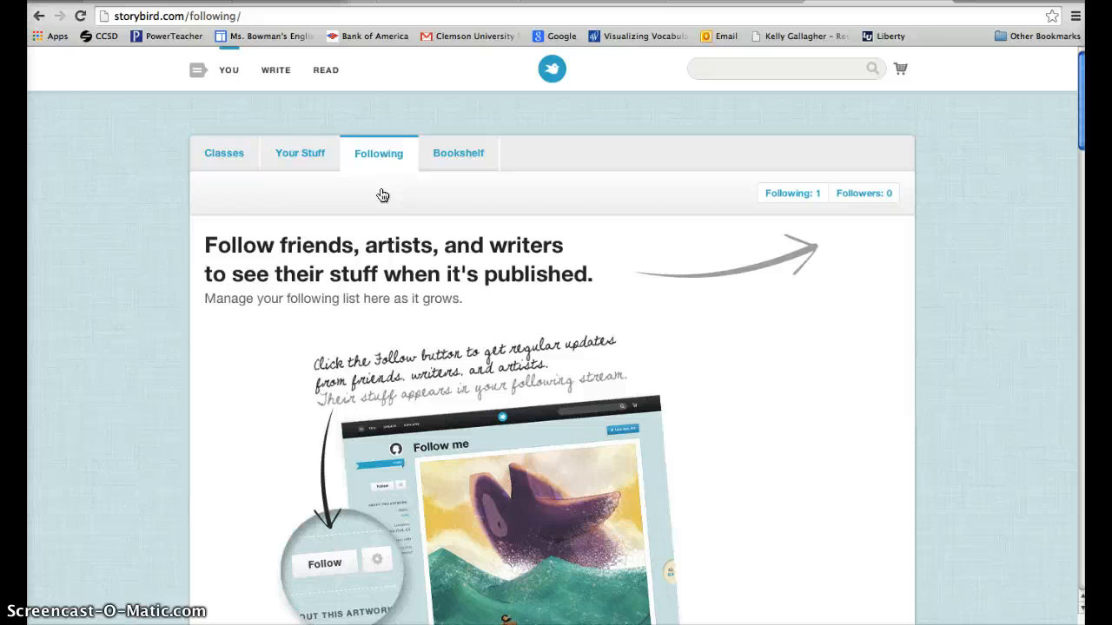
pyautogui.click(442, 152)
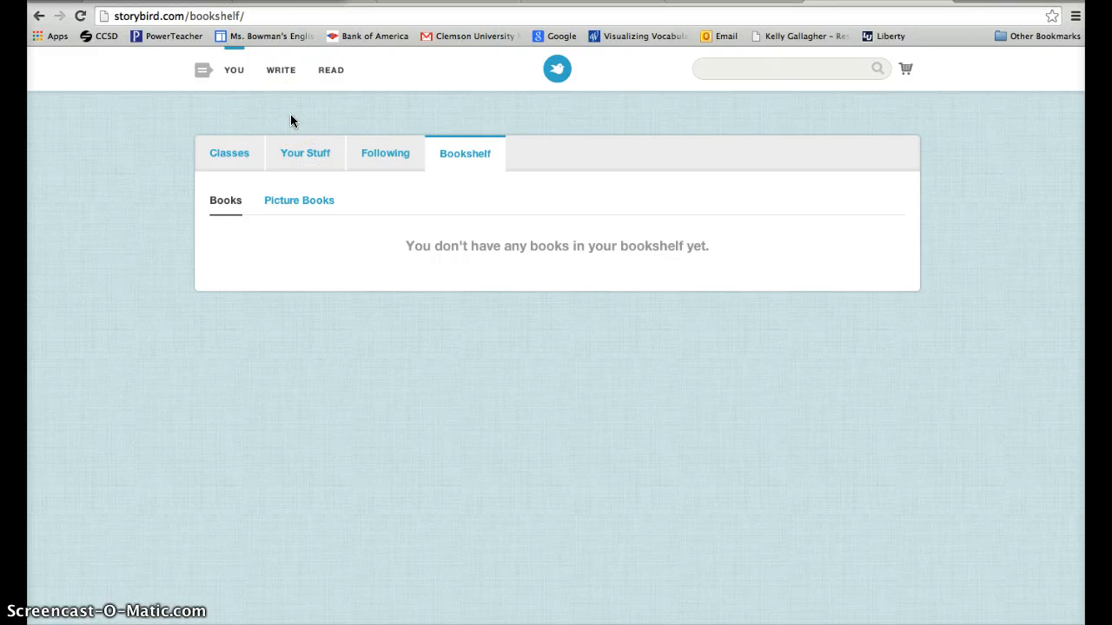
# - Browse the artwork available for writing and open the starry-sky picture of a man and child, Starlight
pyautogui.click(280, 70)
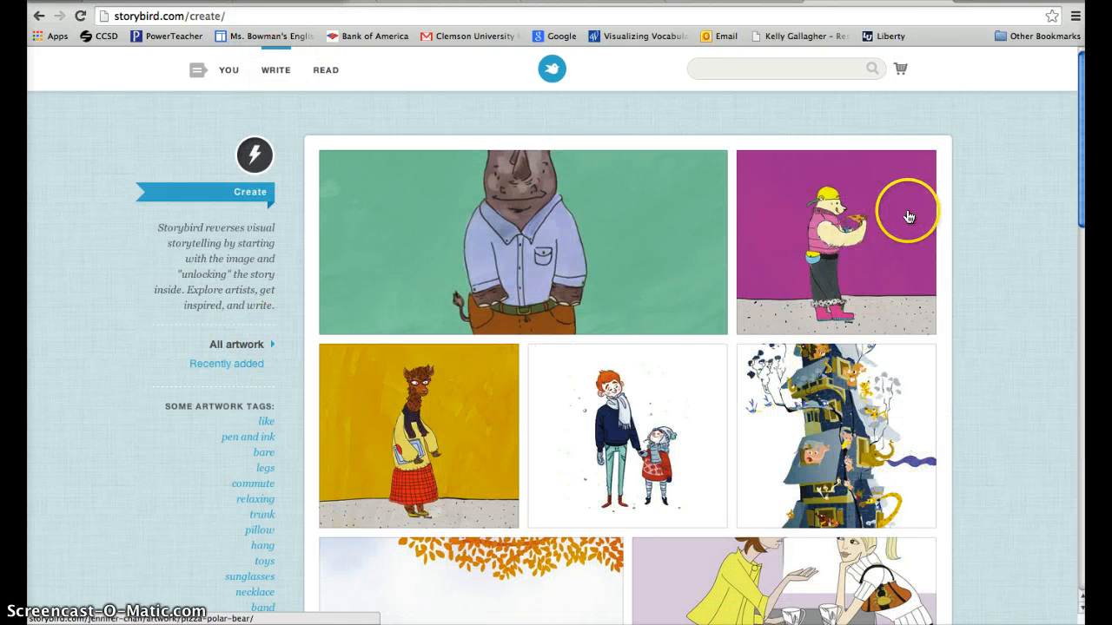
pyautogui.scroll(-2, 908, 217)
pyautogui.scroll(2, 908, 216)
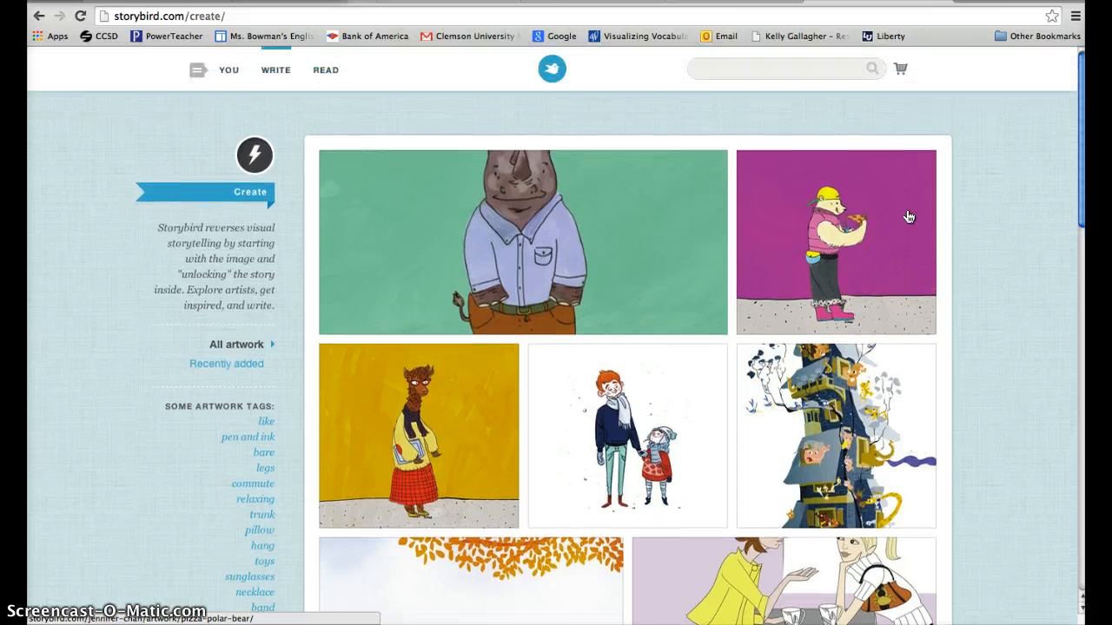
pyautogui.scroll(-6, 1059, 313)
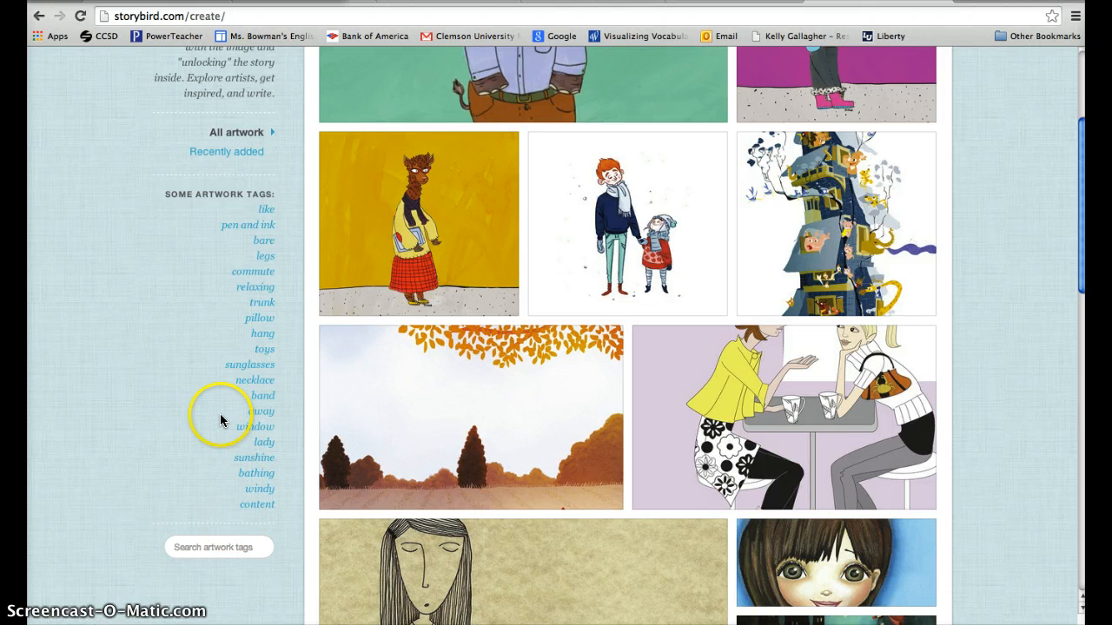
pyautogui.scroll(-2, 218, 415)
pyautogui.scroll(-1, 218, 415)
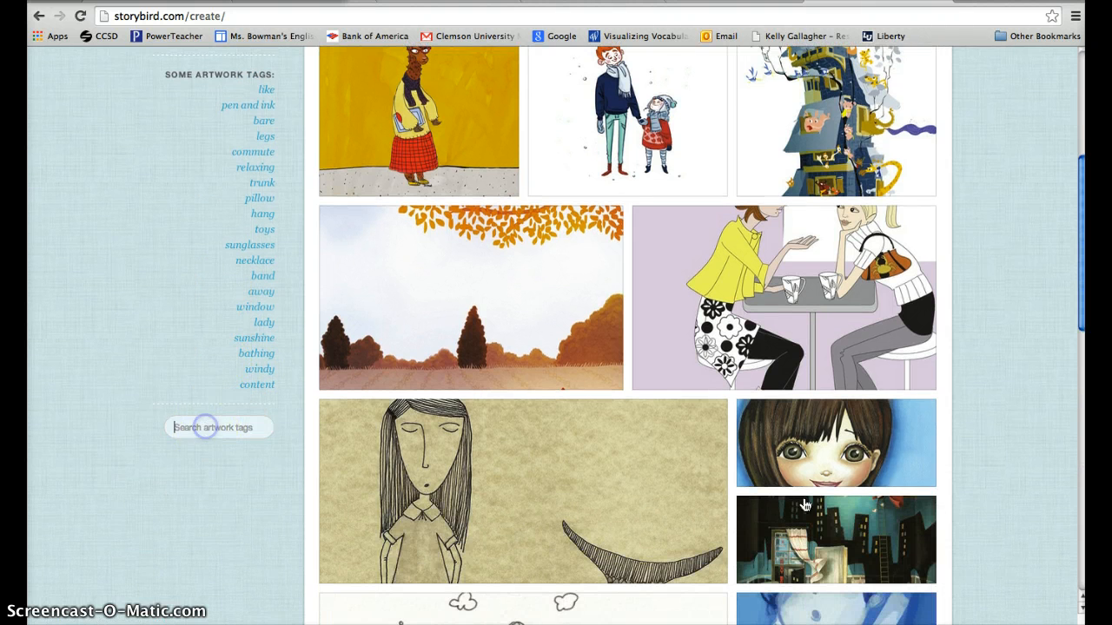
pyautogui.scroll(-10, 1000, 378)
pyautogui.scroll(-20, 1000, 378)
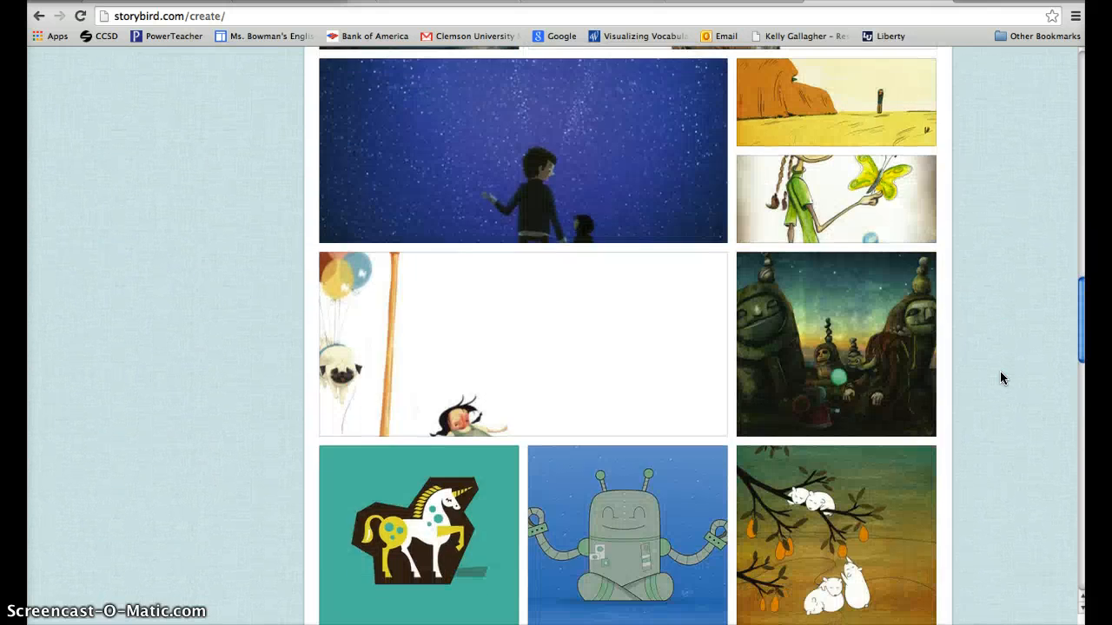
pyautogui.scroll(1, 1000, 378)
pyautogui.scroll(1, 1000, 378)
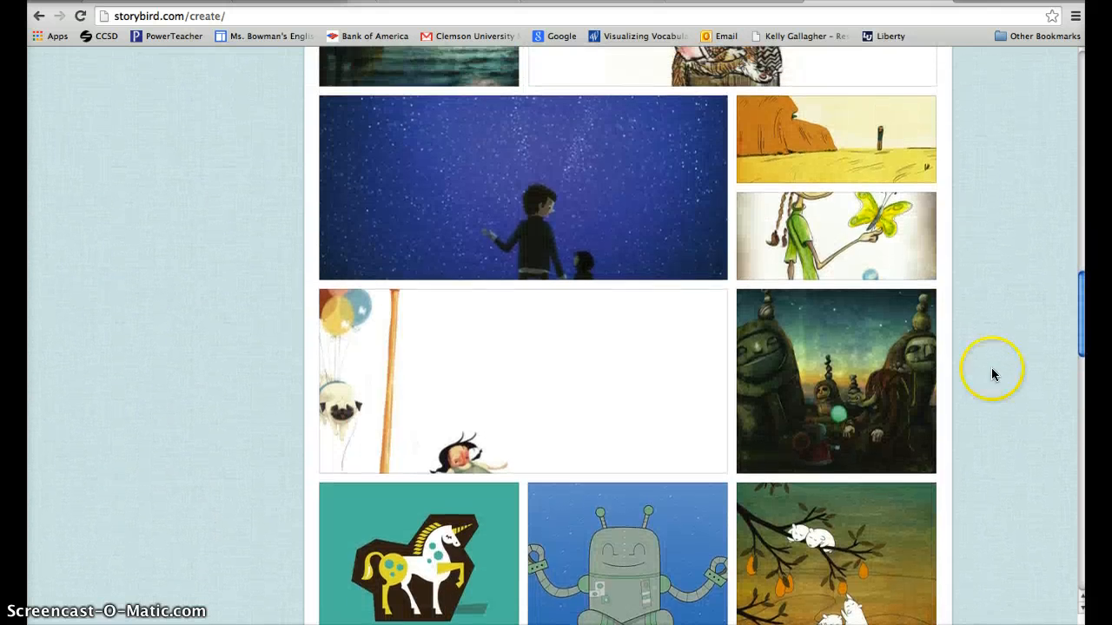
pyautogui.click(561, 199)
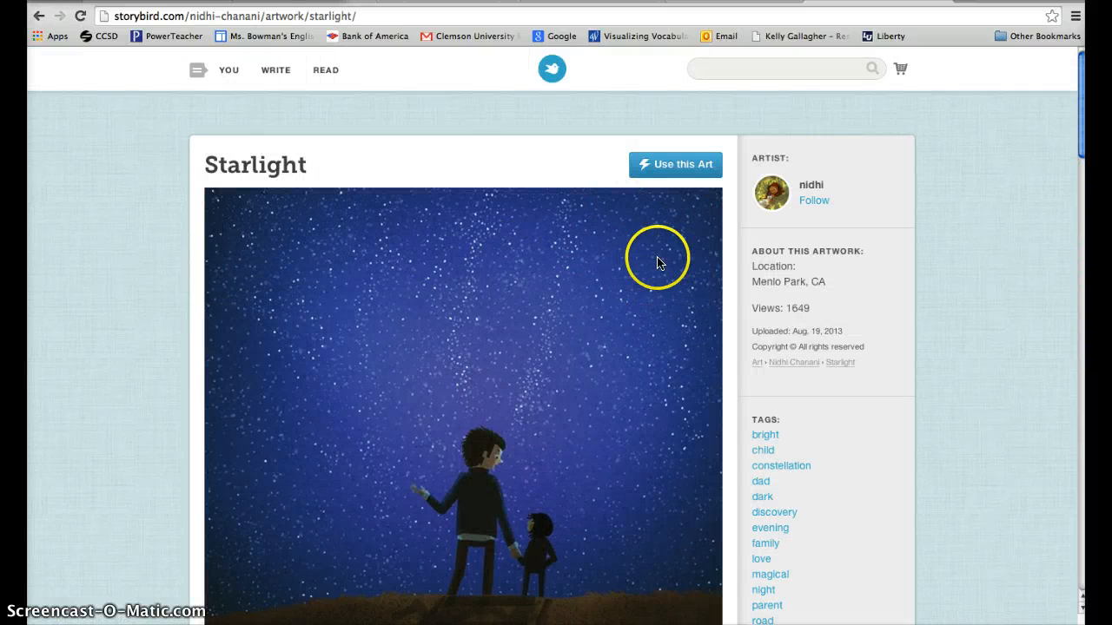
# - Use the Starlight artwork to start a multi-page Picture Book
pyautogui.scroll(-1, 657, 251)
pyautogui.click(655, 165)
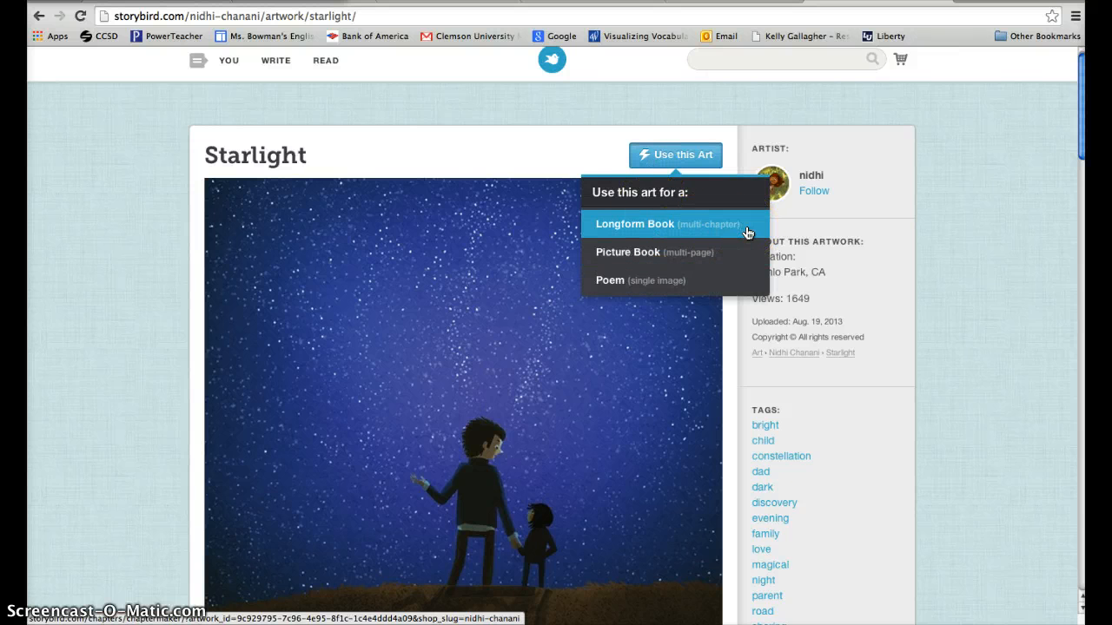
pyautogui.click(738, 252)
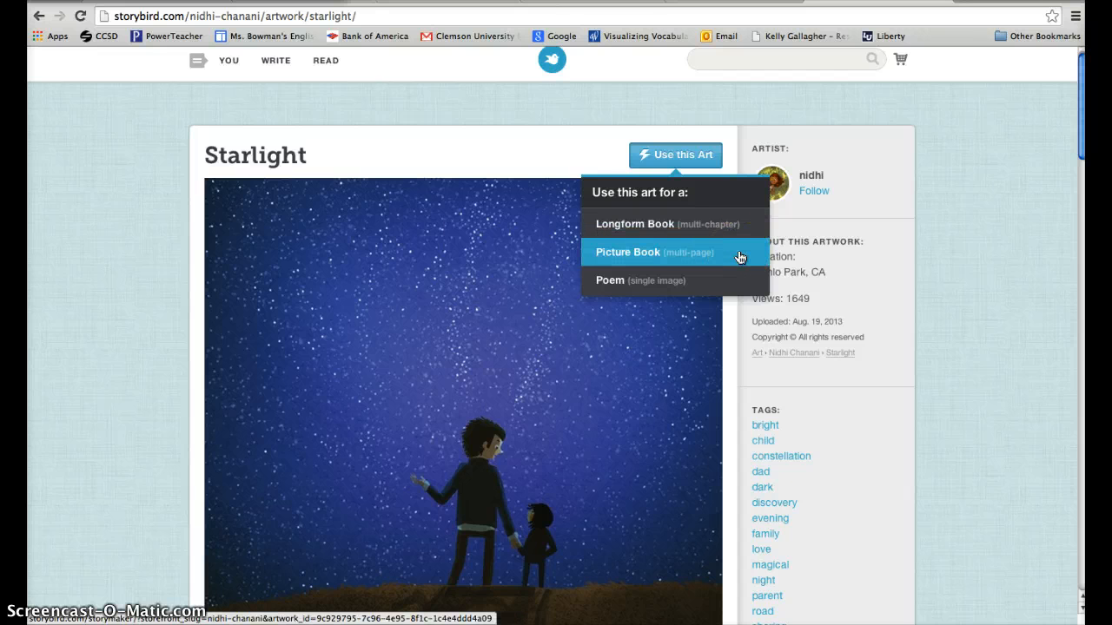
pyautogui.click(719, 282)
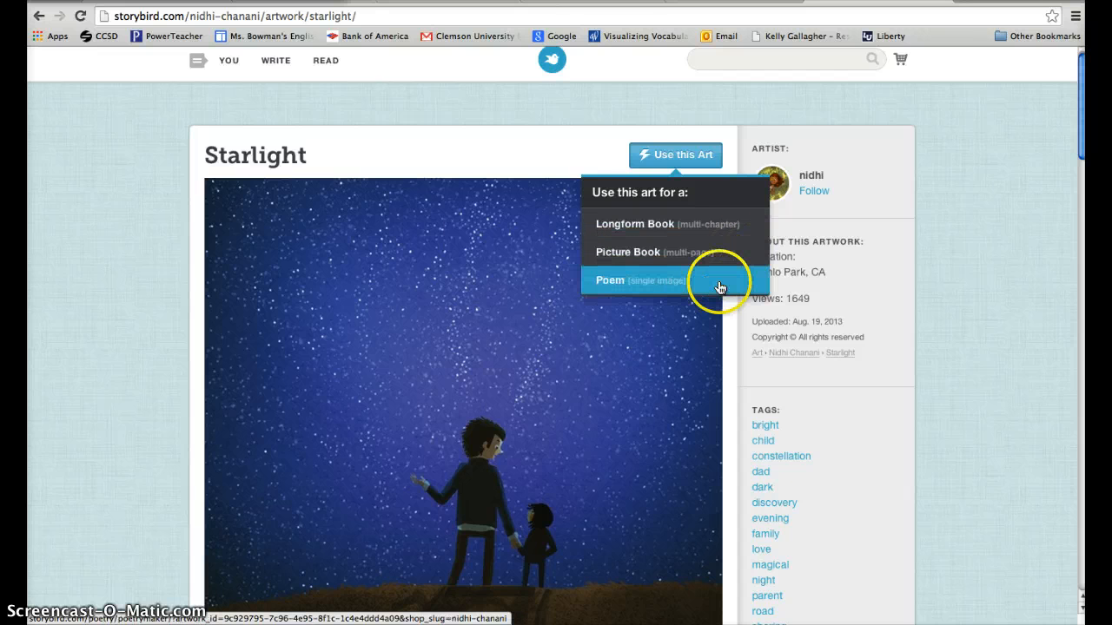
pyautogui.click(726, 264)
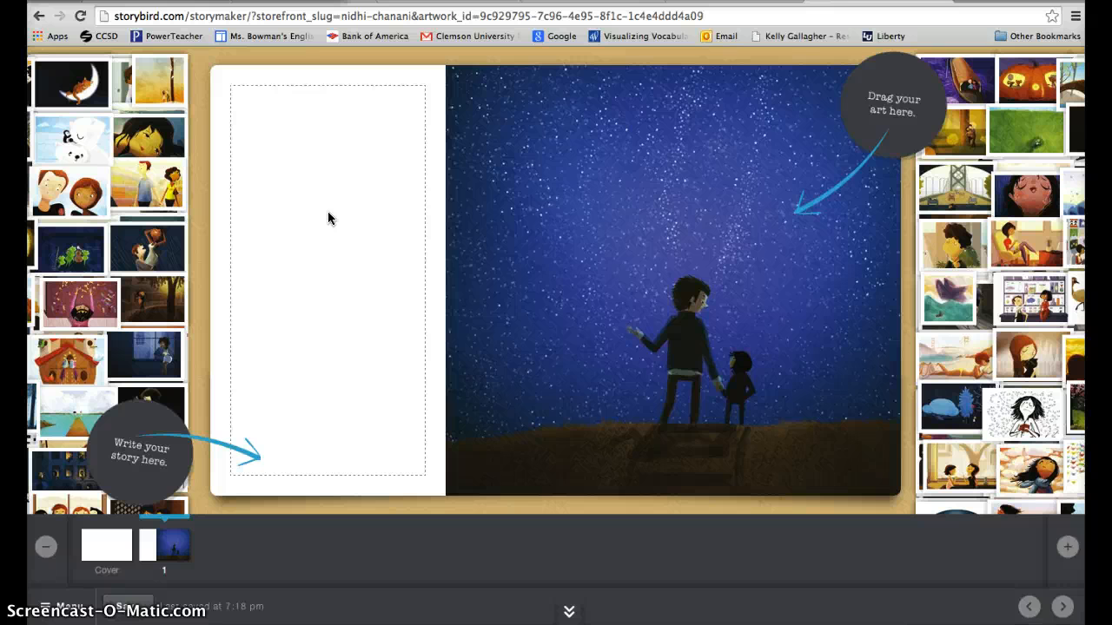
# - Write "I love looking at the stars with my dad." in the text area of page 1
pyautogui.click(333, 293)
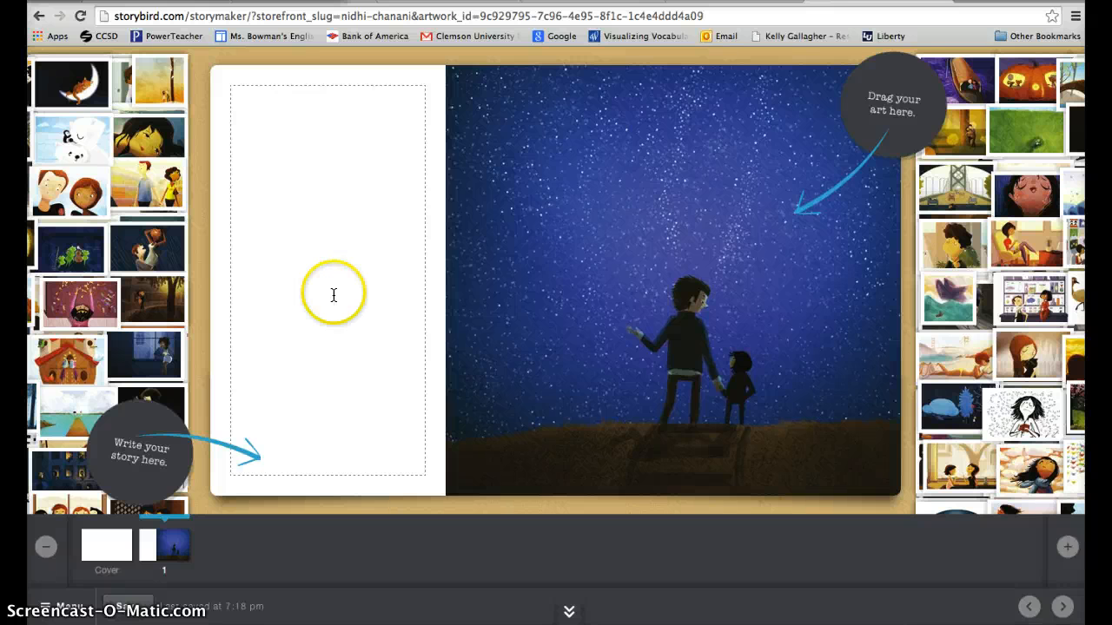
pyautogui.click(278, 253)
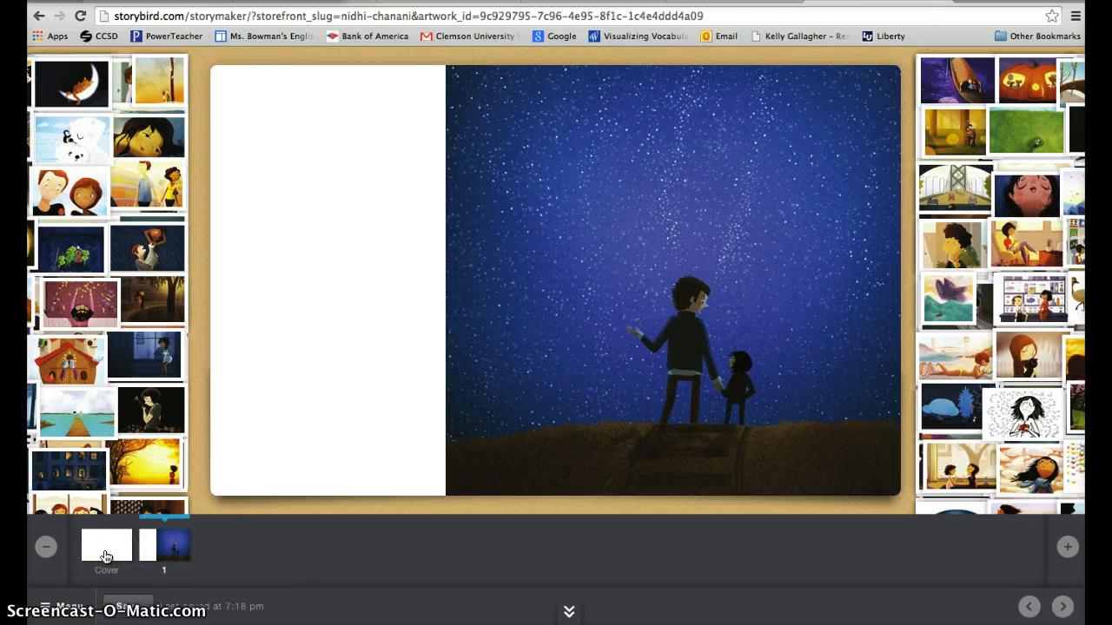
pyautogui.click(150, 554)
pyautogui.click(353, 357)
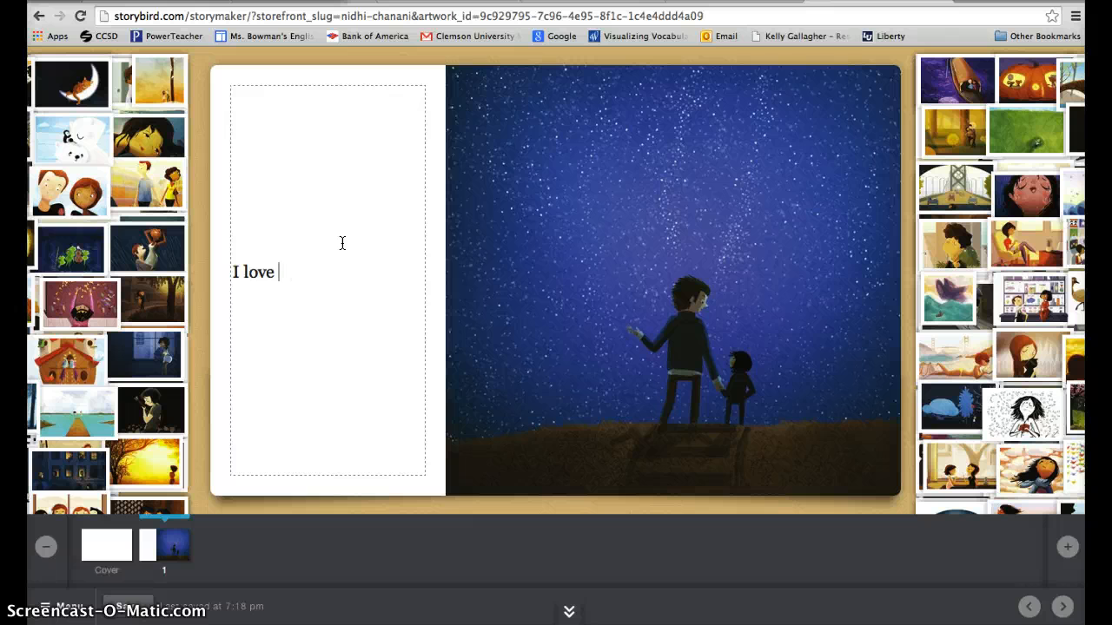
pyautogui.write('oking at th')
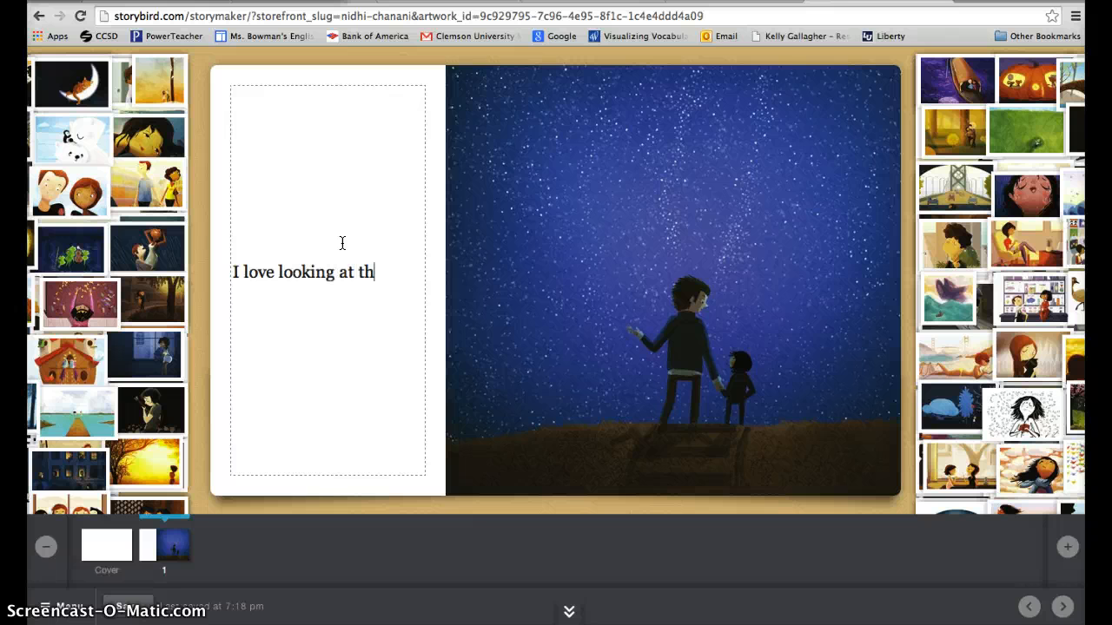
pyautogui.write('e stars with my dad.')
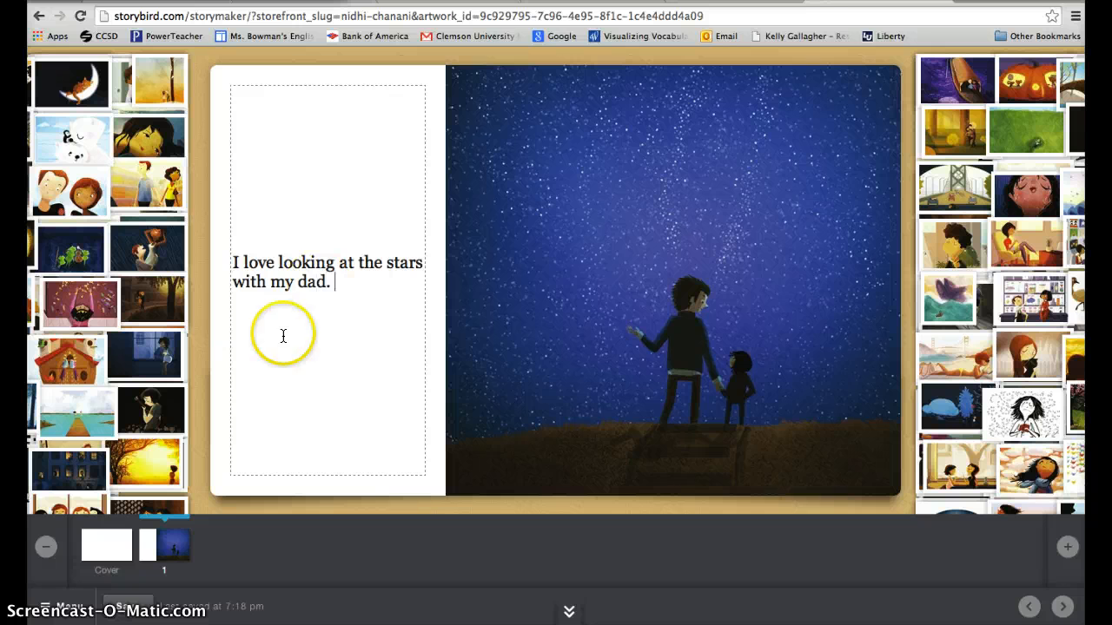
pyautogui.click(201, 462)
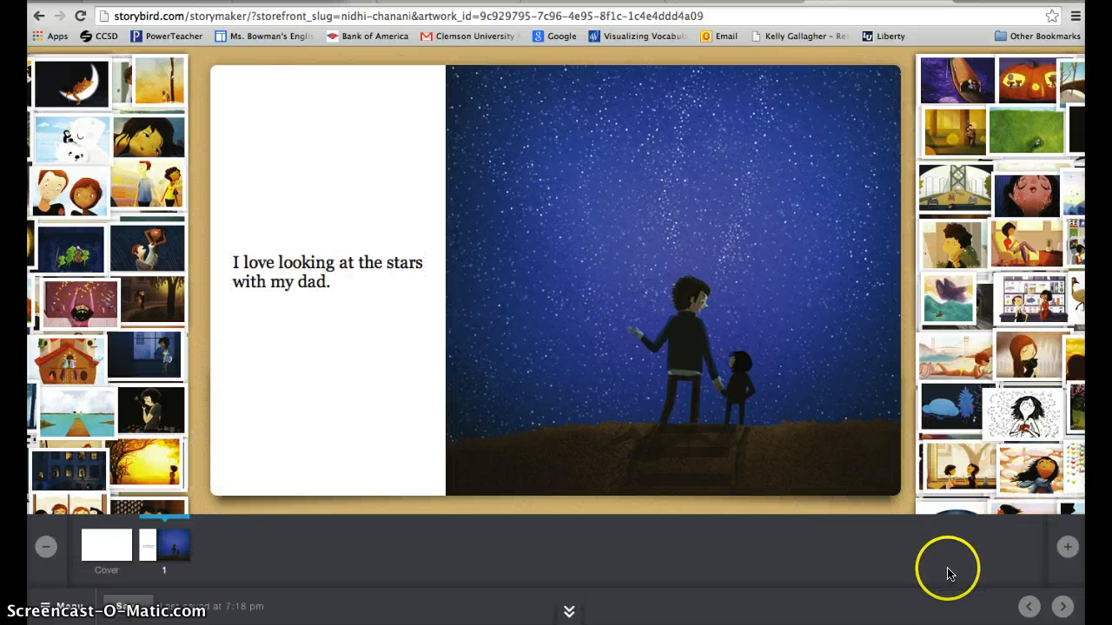
# - Add a second page and place the artwork of the couple jumping off a dock across its upper part
pyautogui.click(1069, 547)
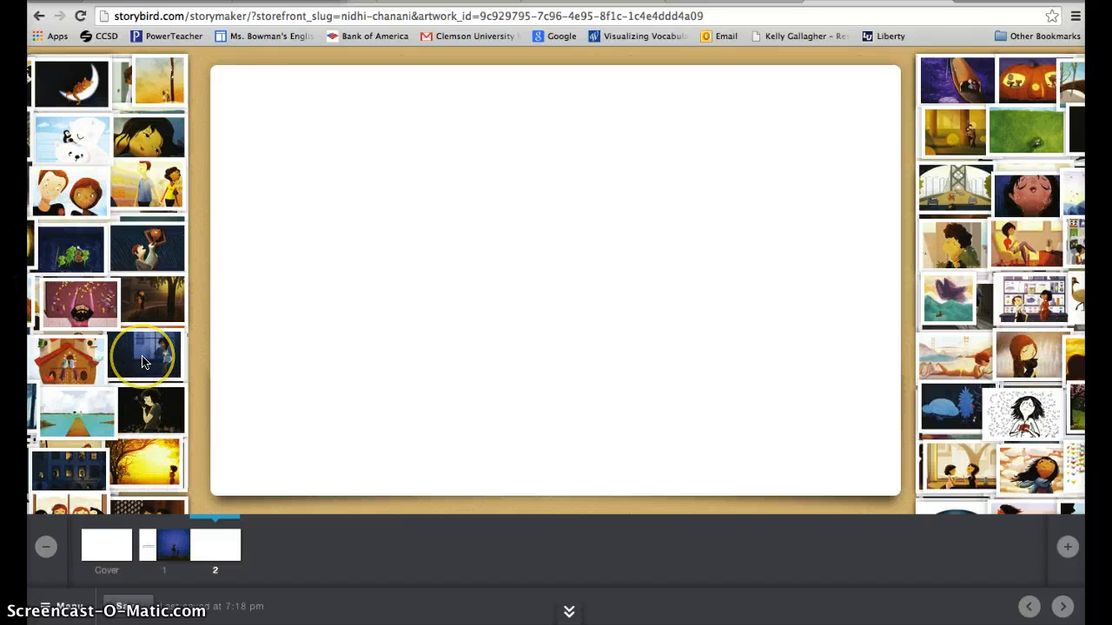
pyautogui.moveTo(76, 415); pyautogui.dragTo(515, 261)
pyautogui.moveTo(556, 185); pyautogui.dragTo(766, 155)
pyautogui.moveTo(312, 198); pyautogui.dragTo(591, 131)
# - Write "I also love going to the beach!" in the text area below the dock artwork on page 2
pyautogui.click(405, 449)
pyautogui.click(503, 435)
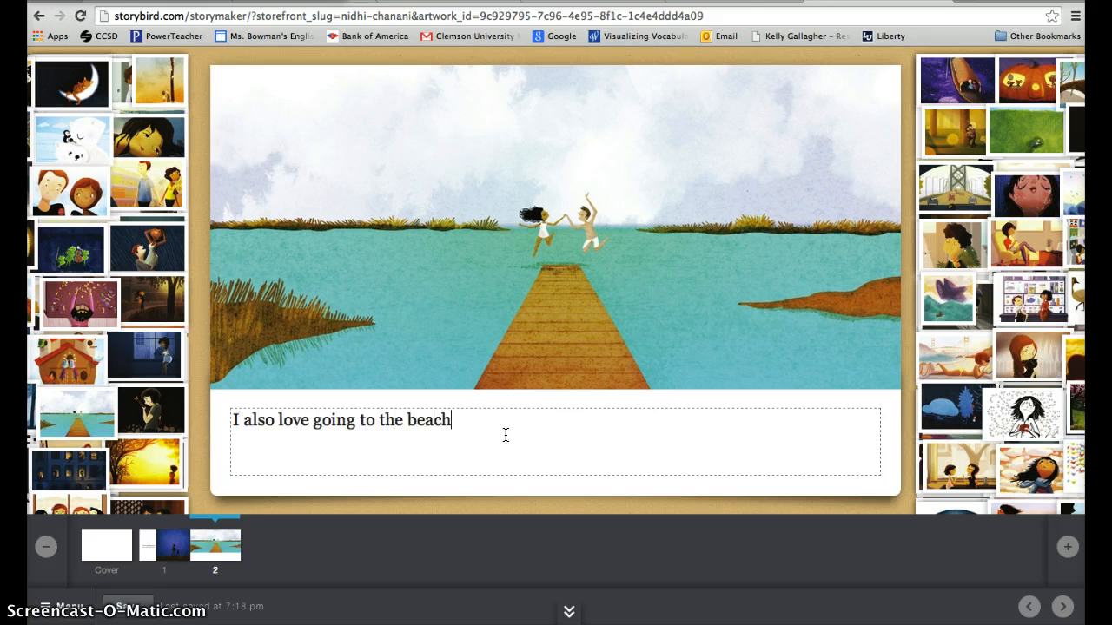
pyautogui.click(594, 502)
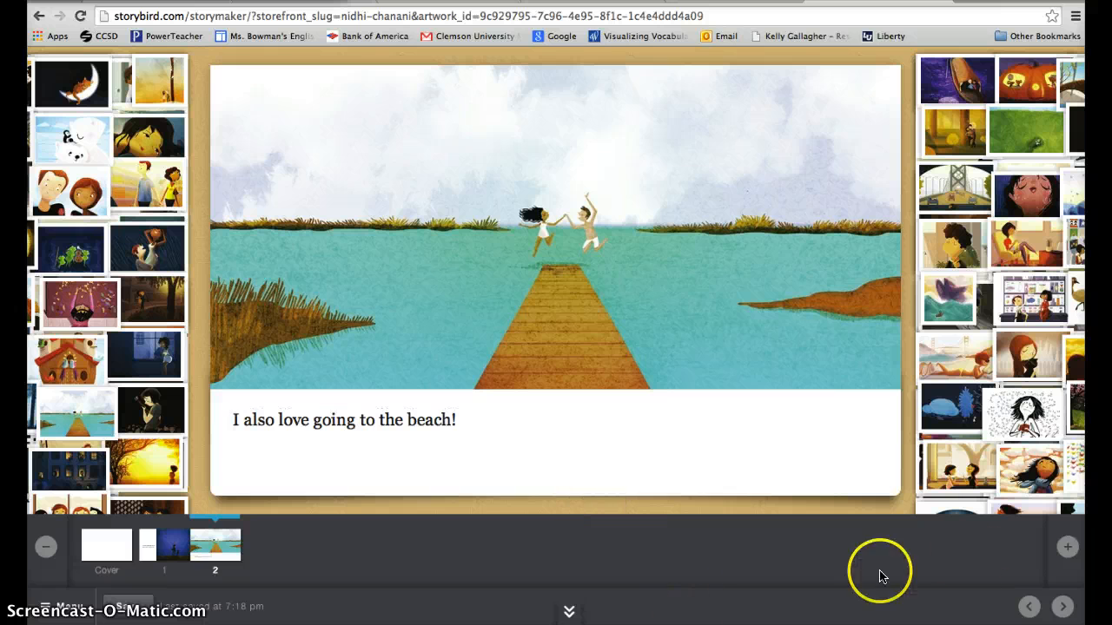
# - Add a third page and place the pumpkin house artwork beside a text area on its left
pyautogui.click(1065, 548)
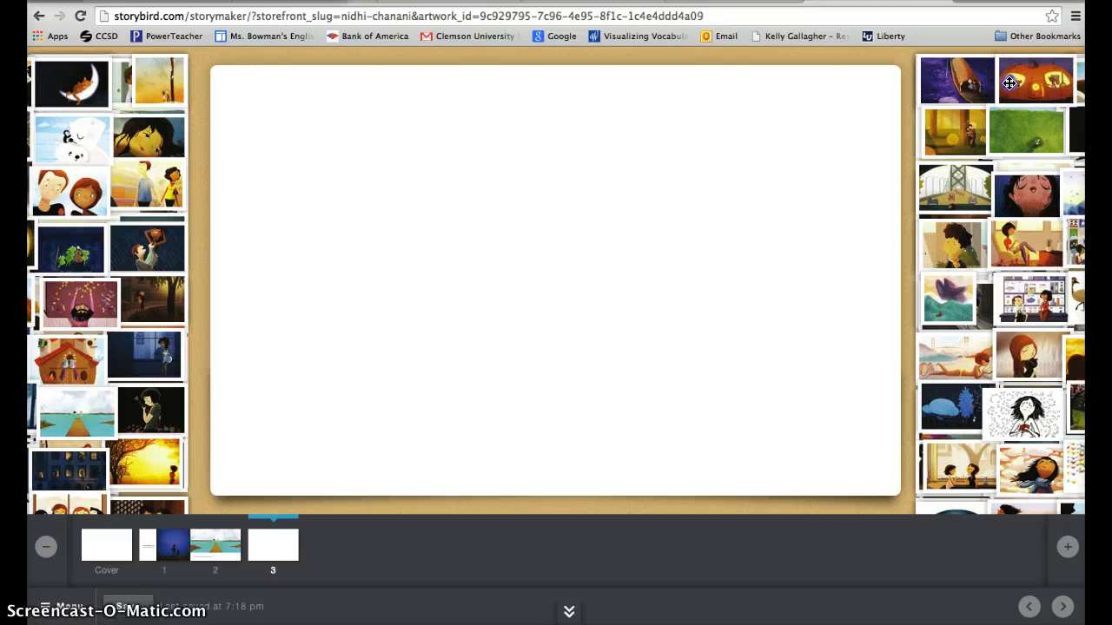
pyautogui.moveTo(1009, 84); pyautogui.dragTo(752, 268)
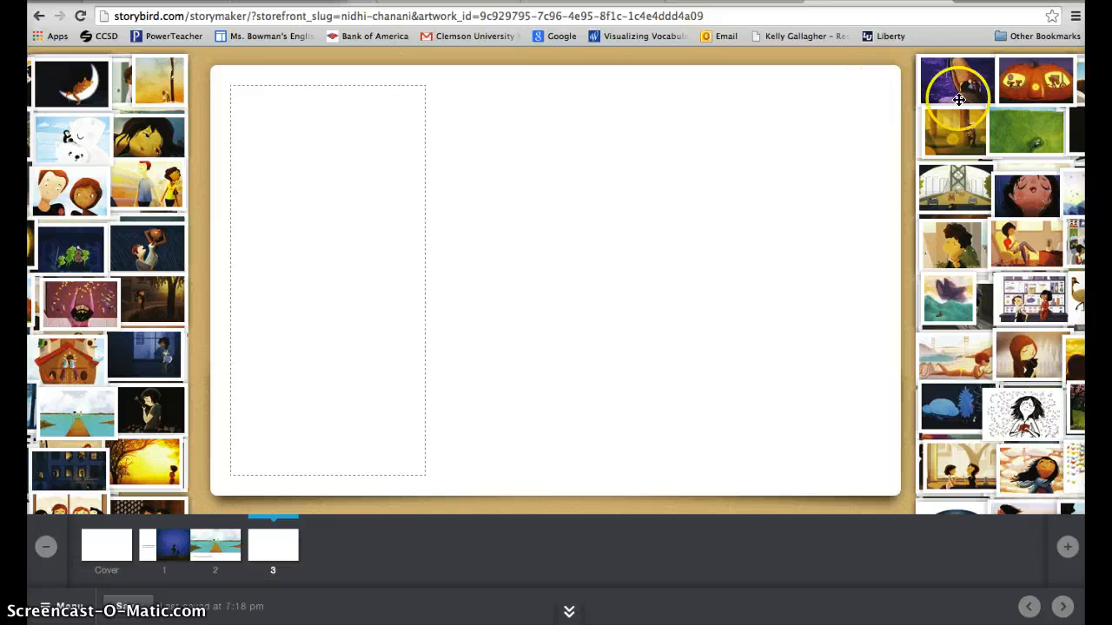
pyautogui.moveTo(1020, 85); pyautogui.dragTo(714, 257)
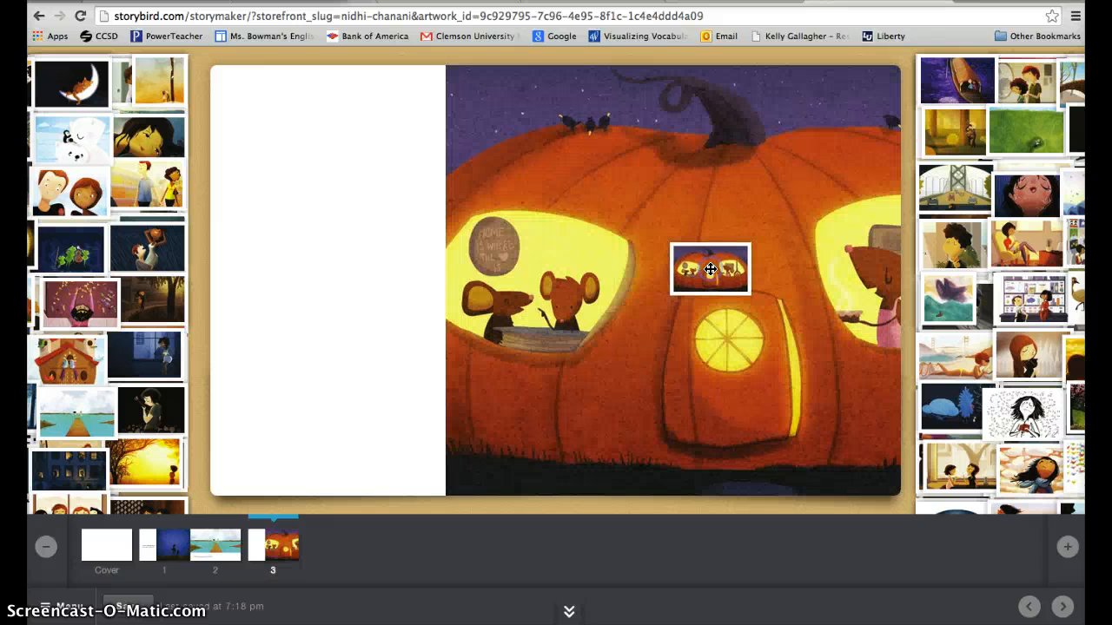
# - Write "Halloween is my favorite holiday." in the text area beside the pumpkin house artwork on page 3
pyautogui.click(310, 265)
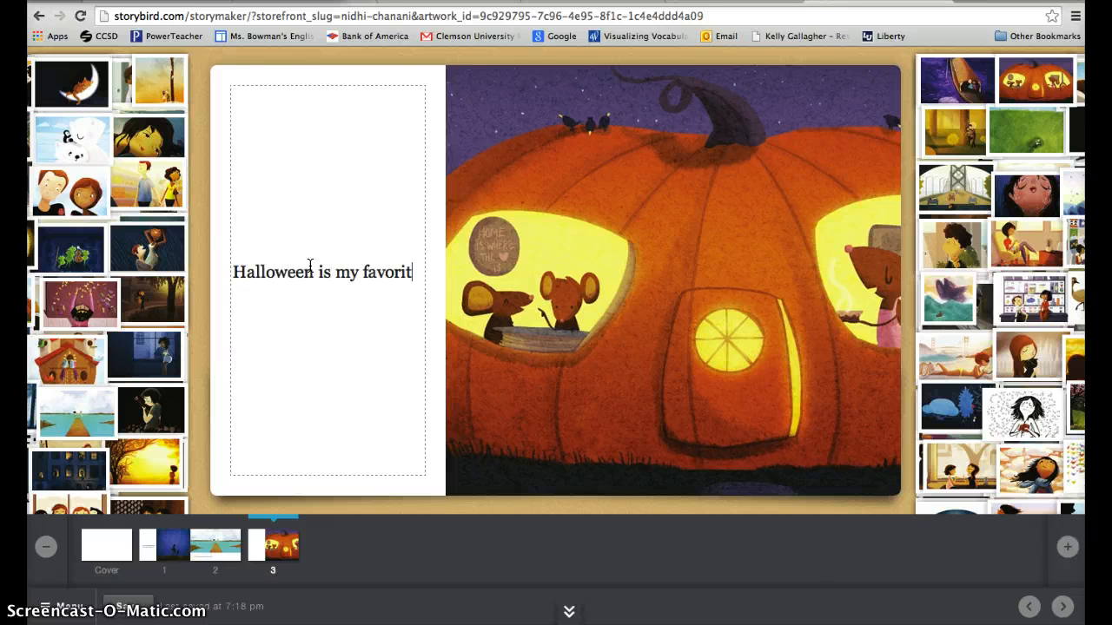
pyautogui.write('e holiday.')
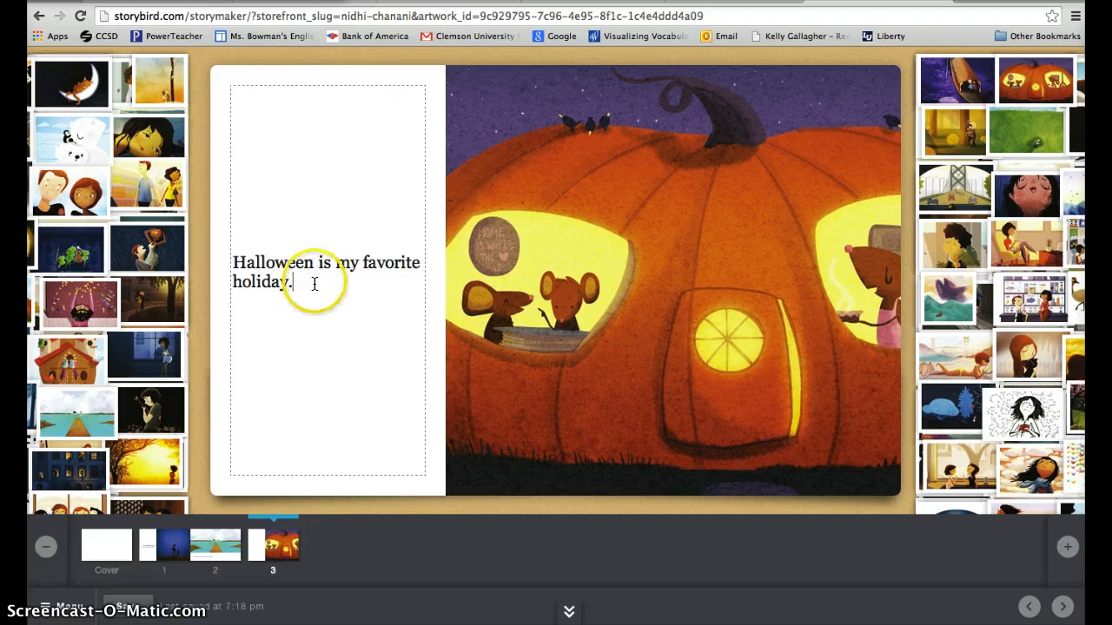
# - Add a fourth page with the watermelon picnic artwork on its left side and the text "I love taking picnics, too!" beside it
pyautogui.click(1066, 547)
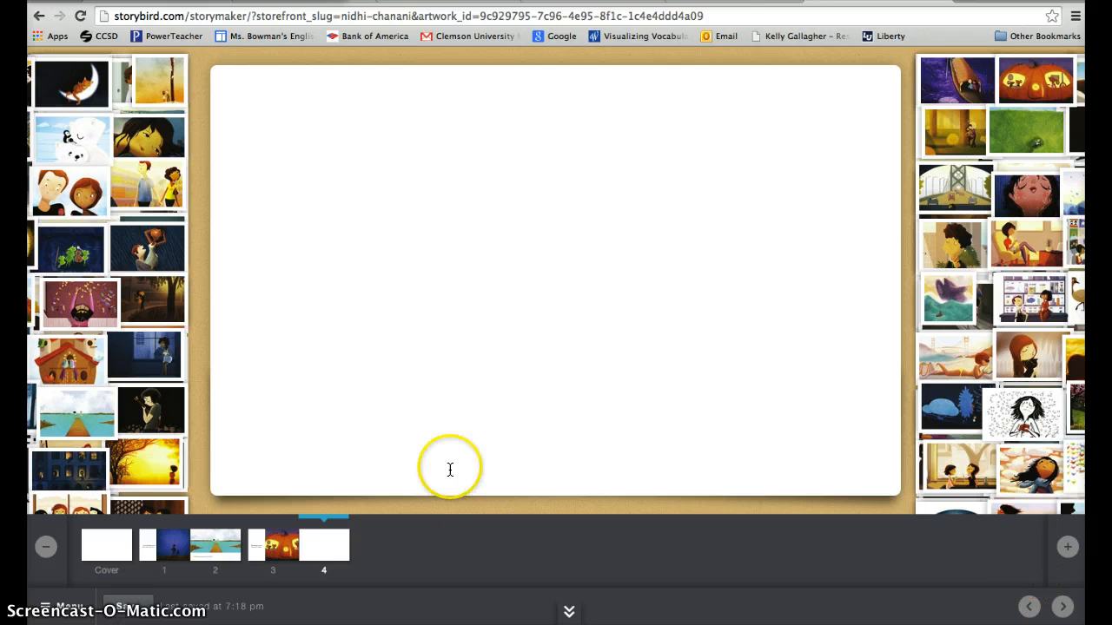
pyautogui.hscroll(1, 125, 411)
pyautogui.hscroll(5, 125, 411)
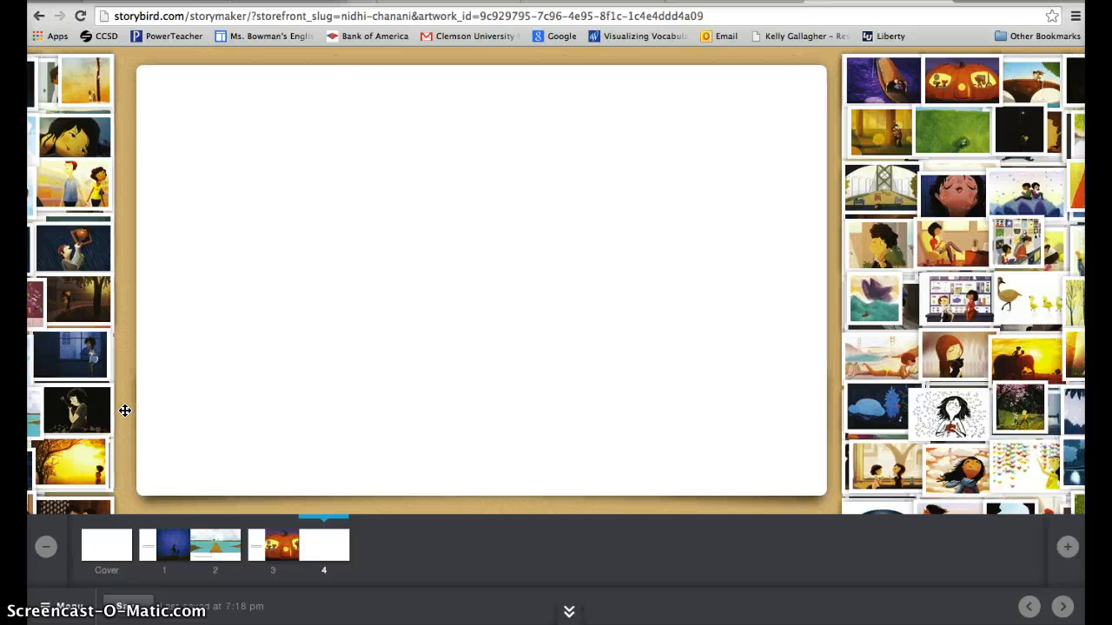
pyautogui.hscroll(1, 125, 411)
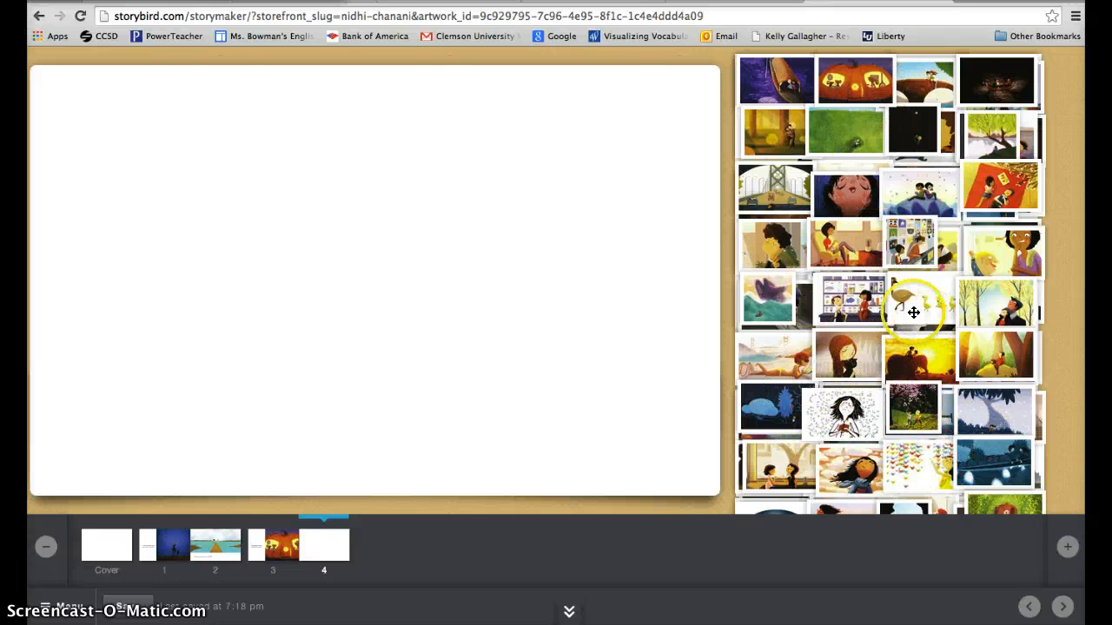
pyautogui.moveTo(1004, 178); pyautogui.dragTo(167, 235)
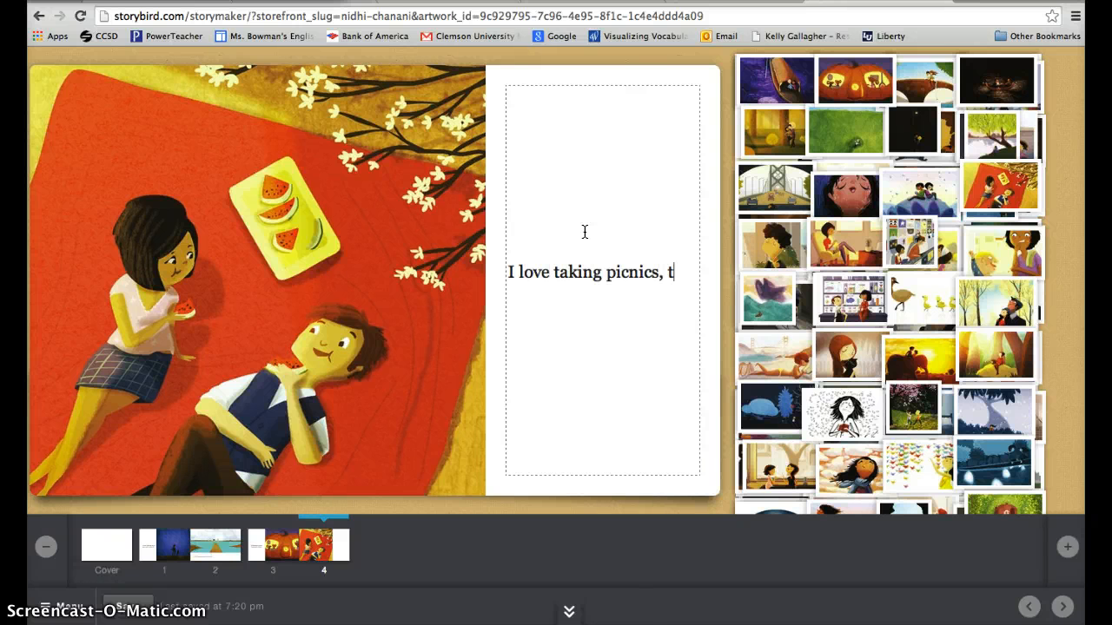
pyautogui.write('!')
pyautogui.click(365, 595)
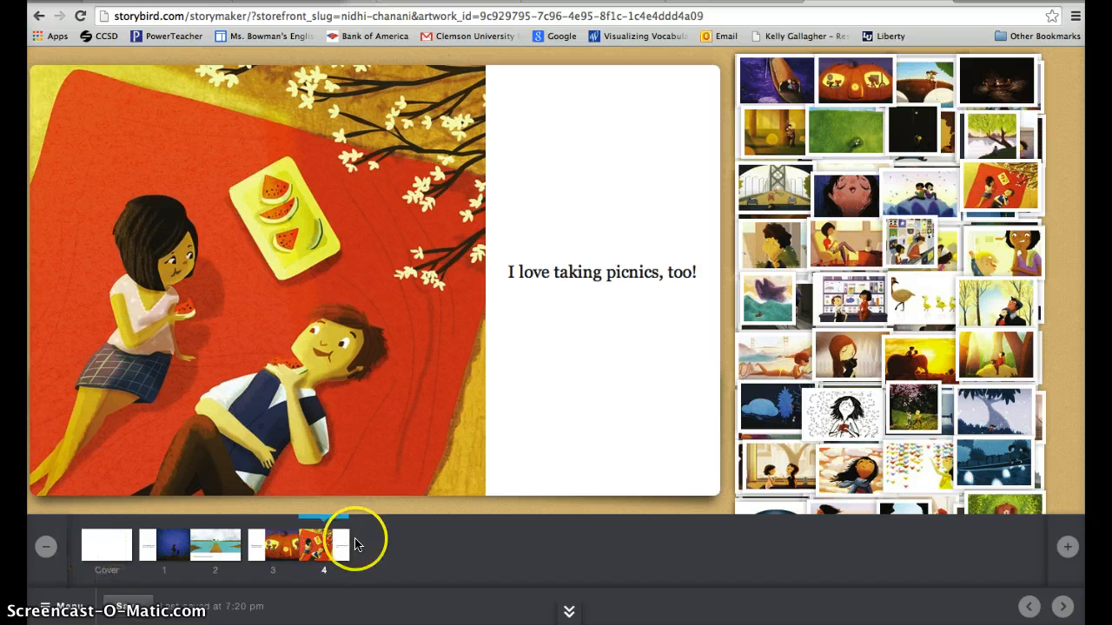
# - Give the book's cover the Classic style and fill it with the artwork of the windblown girl in a blue scarf
pyautogui.click(263, 544)
pyautogui.click(213, 545)
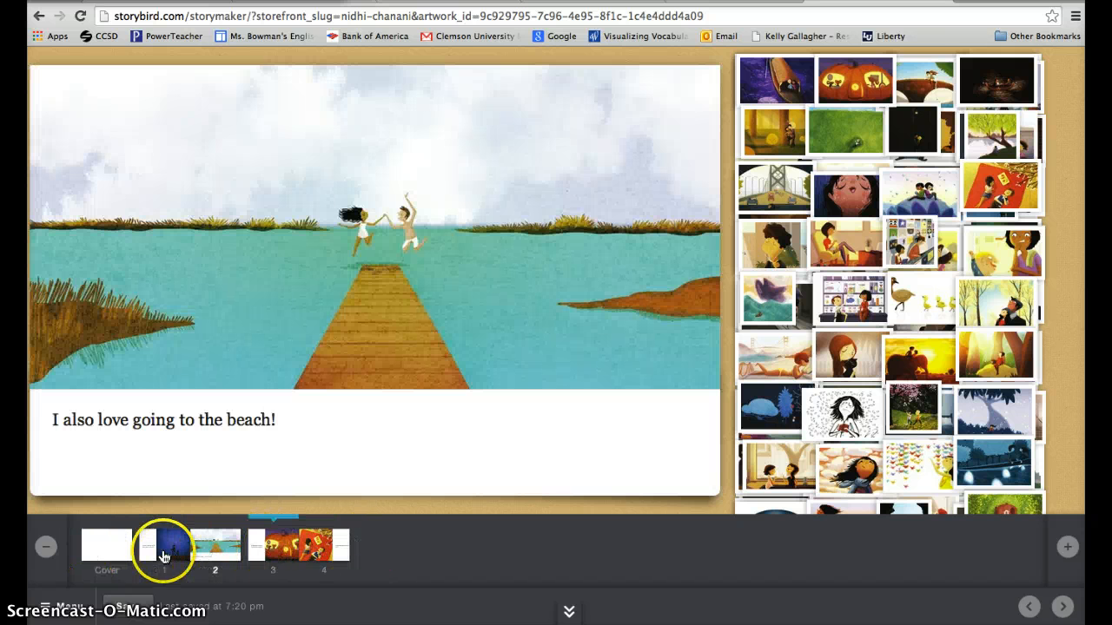
pyautogui.click(163, 552)
pyautogui.click(97, 549)
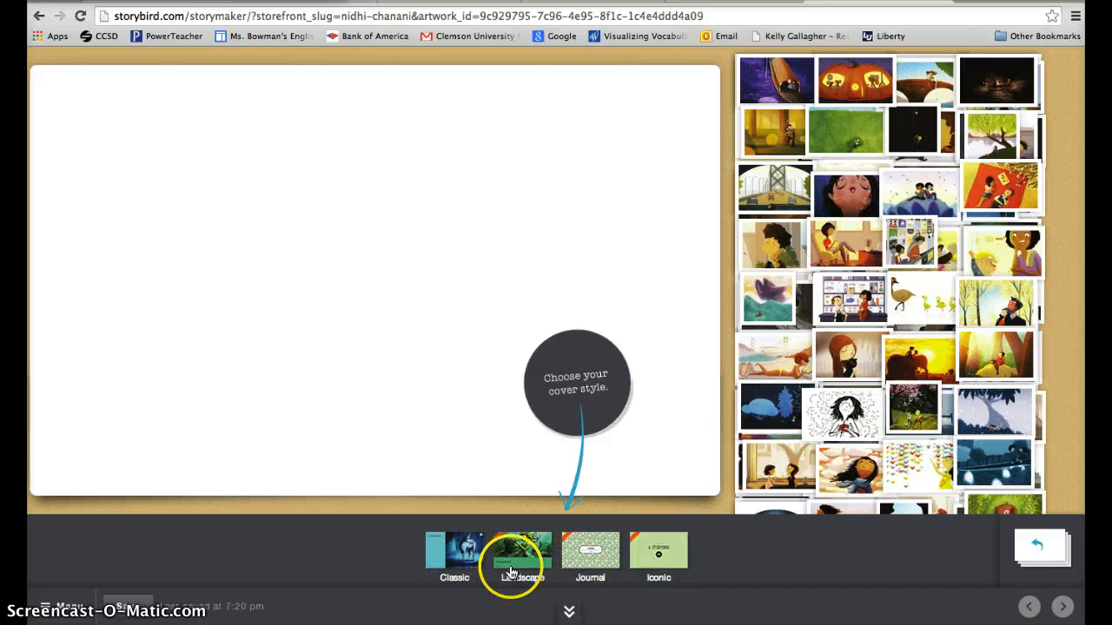
pyautogui.click(455, 556)
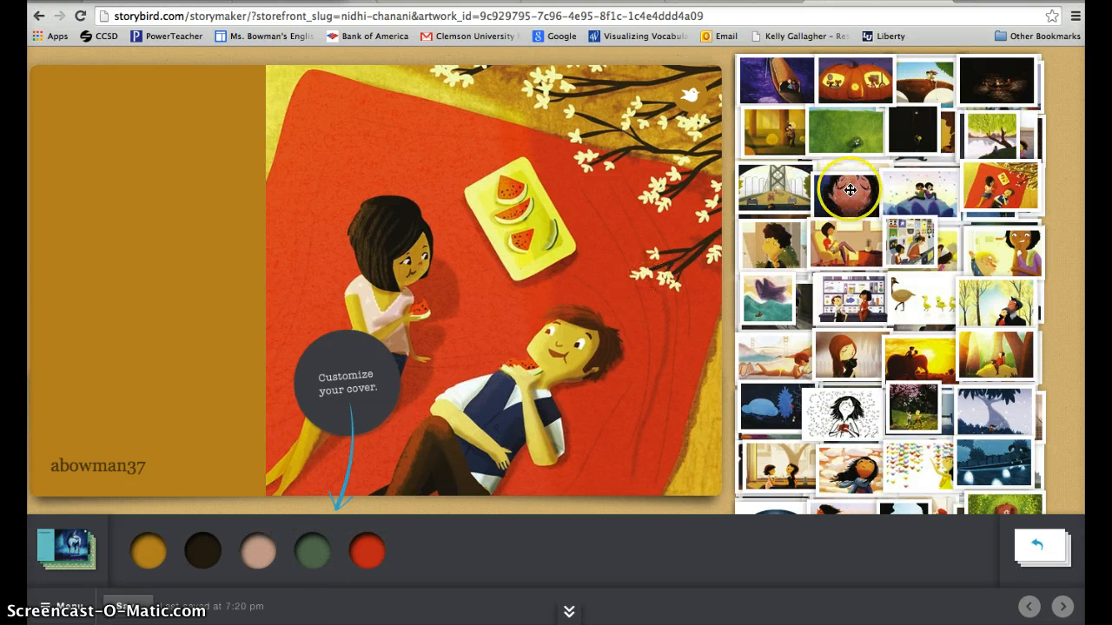
pyautogui.click(906, 193)
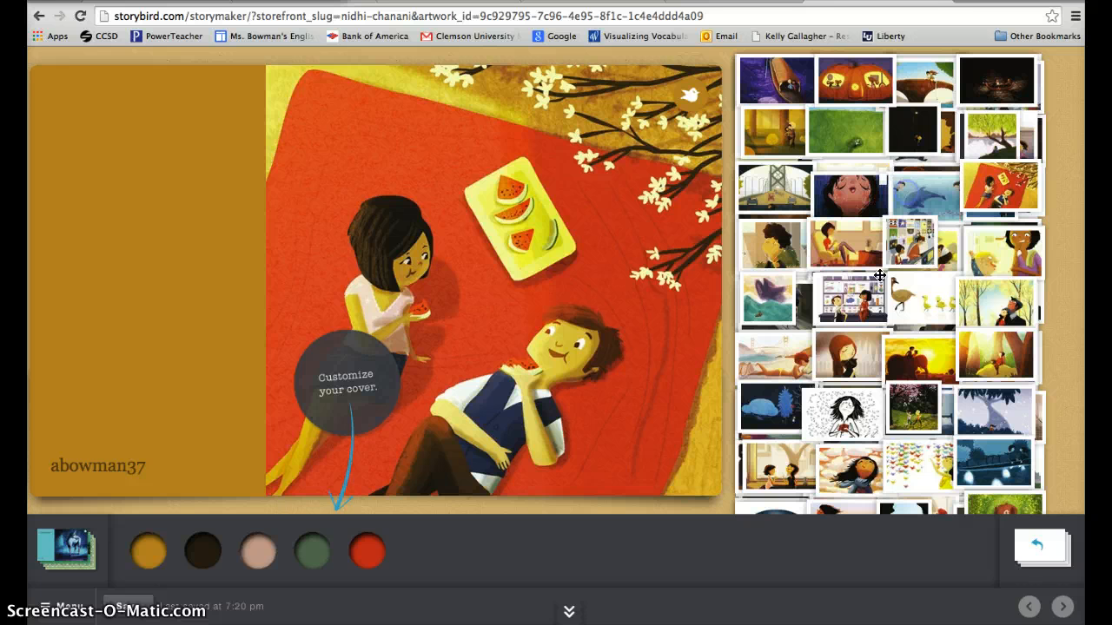
pyautogui.moveTo(500, 292); pyautogui.dragTo(498, 295)
# - Write "My Favorite Things" as the title on the cover
pyautogui.click(147, 162)
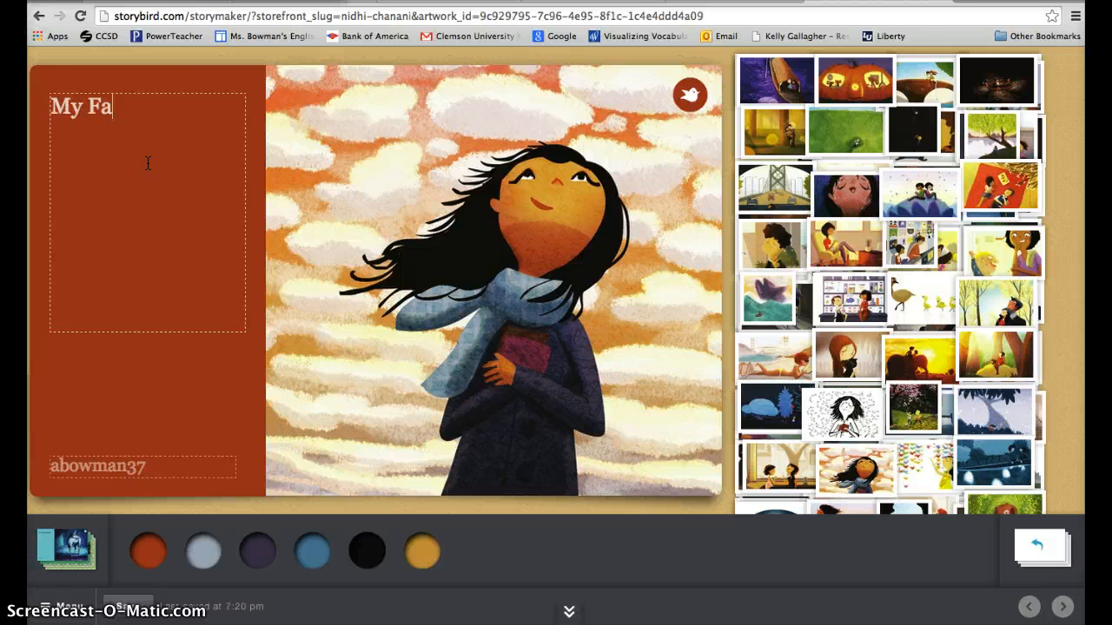
pyautogui.write('My Favorite TH')
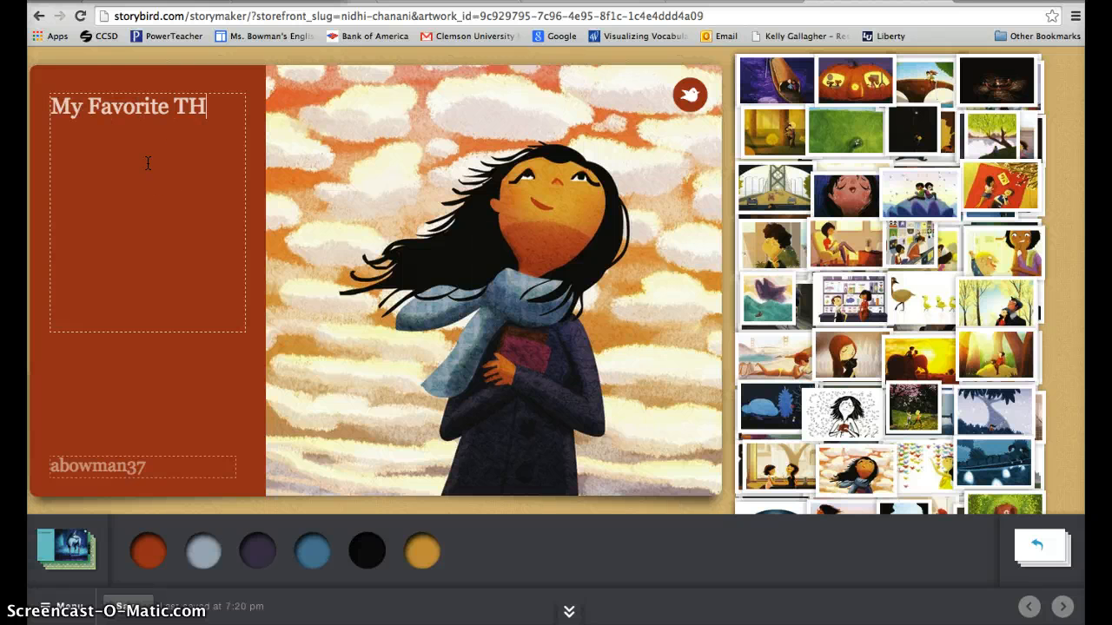
pyautogui.write('ing')
pyautogui.write('ngs')
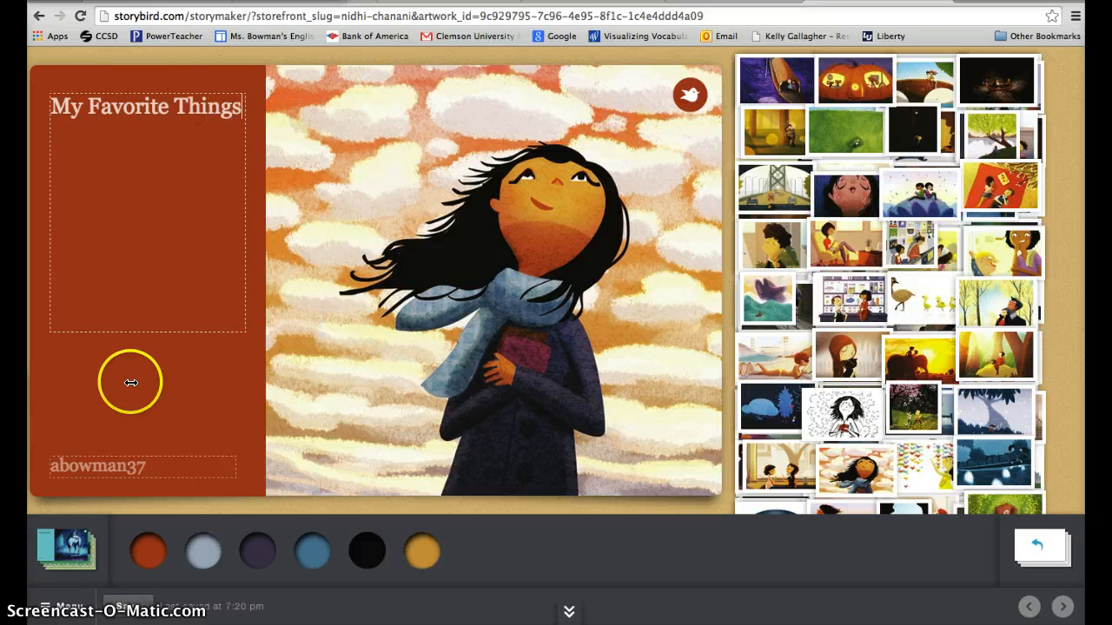
# - Compare the cover's background colors, set the title side to dark purple, and return to the story pages
pyautogui.click(258, 552)
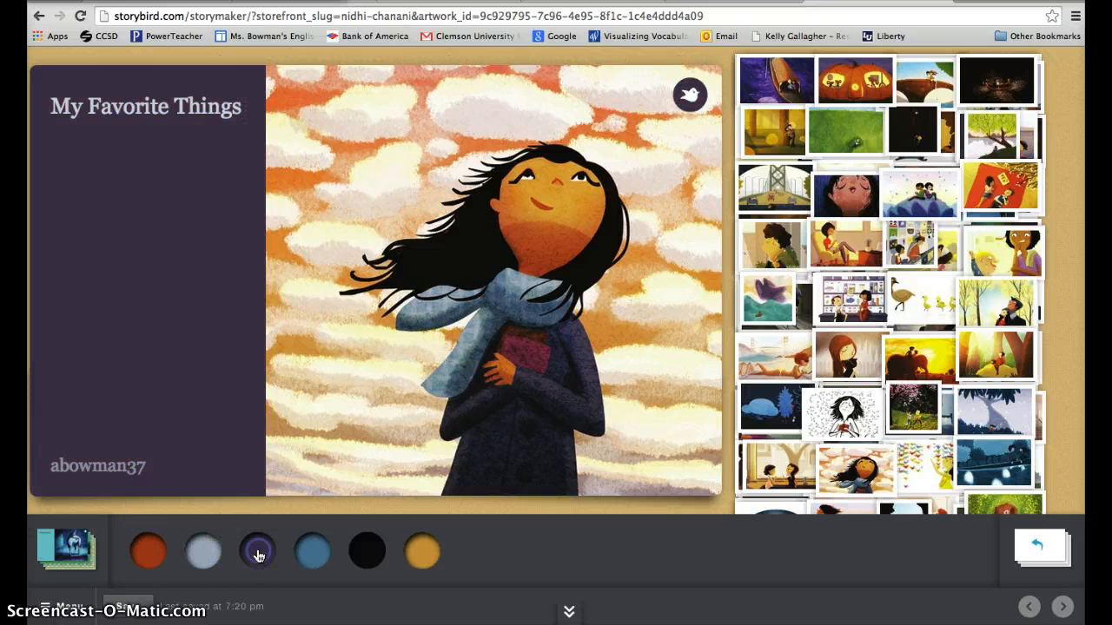
pyautogui.click(208, 550)
pyautogui.click(285, 551)
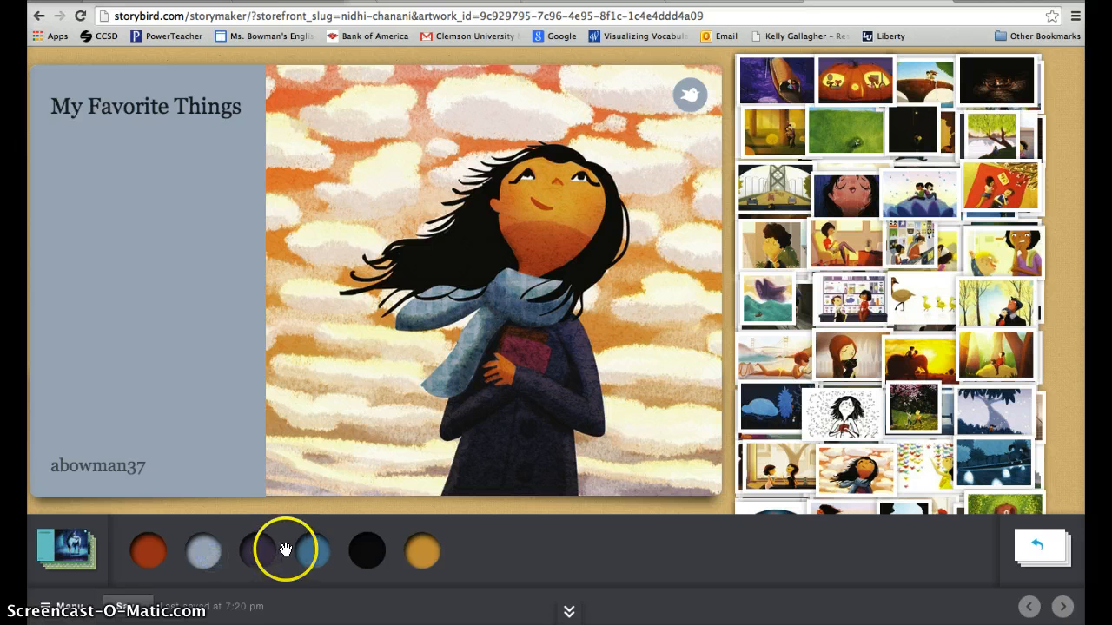
pyautogui.click(245, 554)
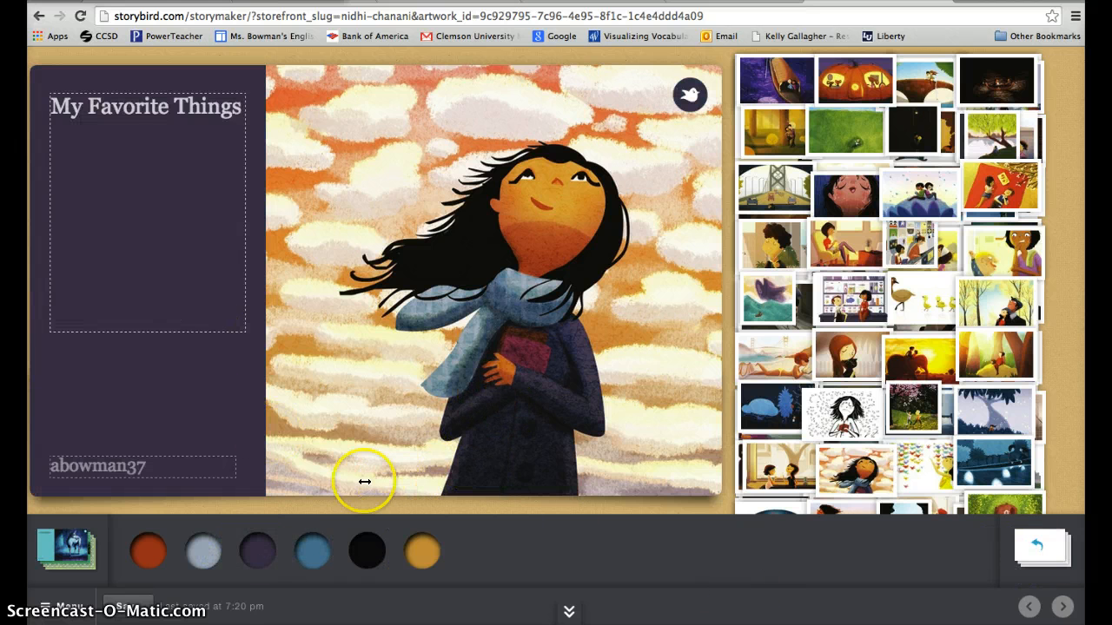
pyautogui.click(1038, 543)
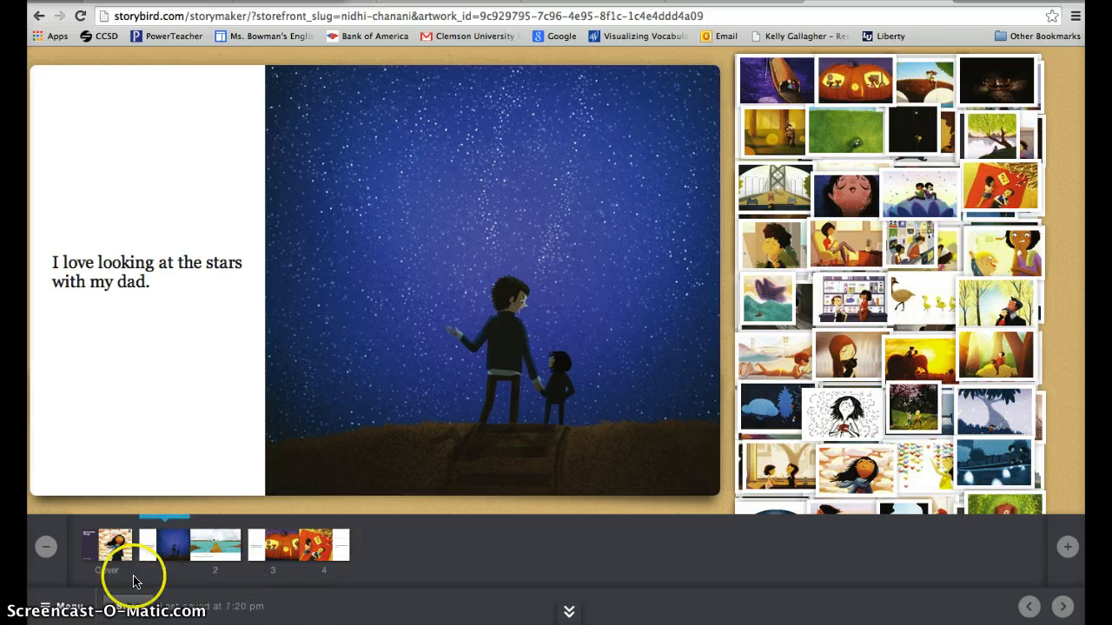
# - Start publishing the story and review its optional summary, category, tag and target audience fields
pyautogui.click(65, 606)
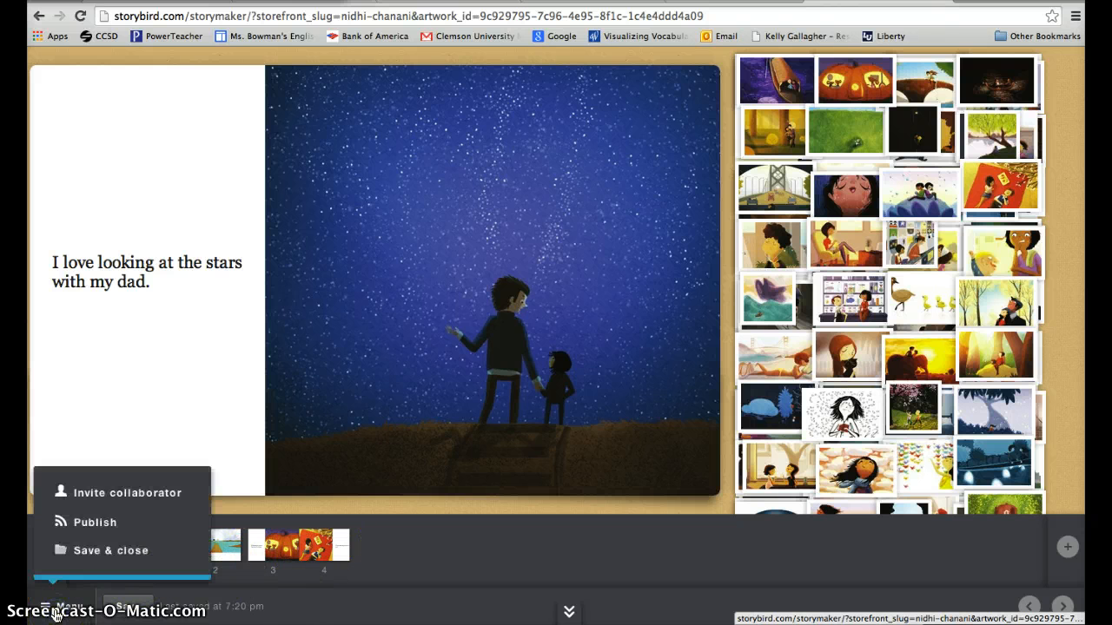
pyautogui.click(88, 523)
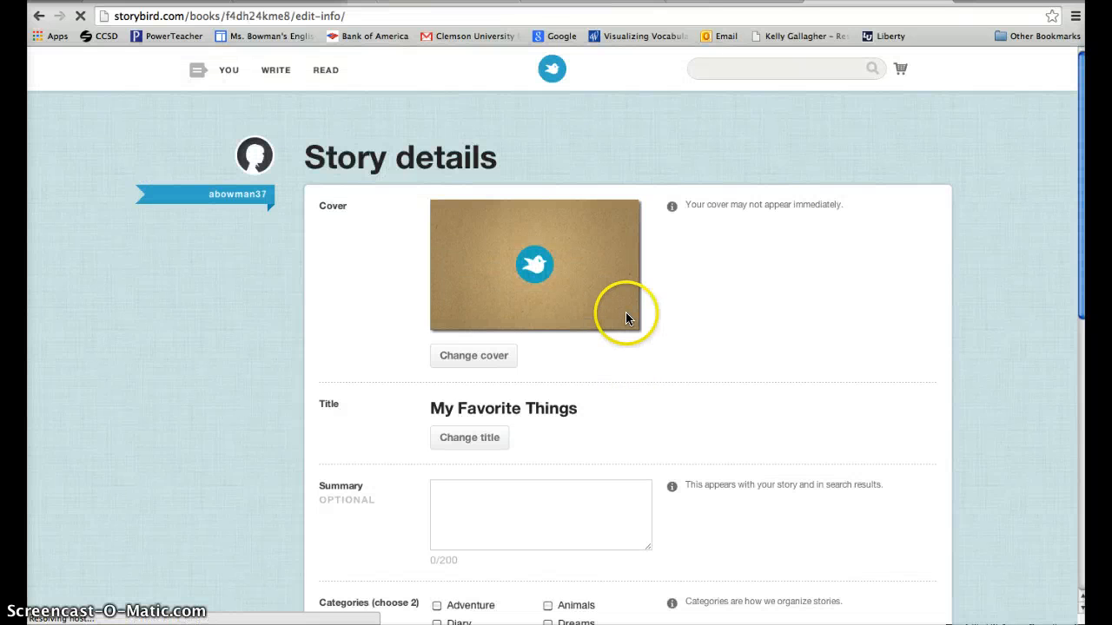
pyautogui.scroll(-2, 627, 319)
pyautogui.scroll(-1, 627, 318)
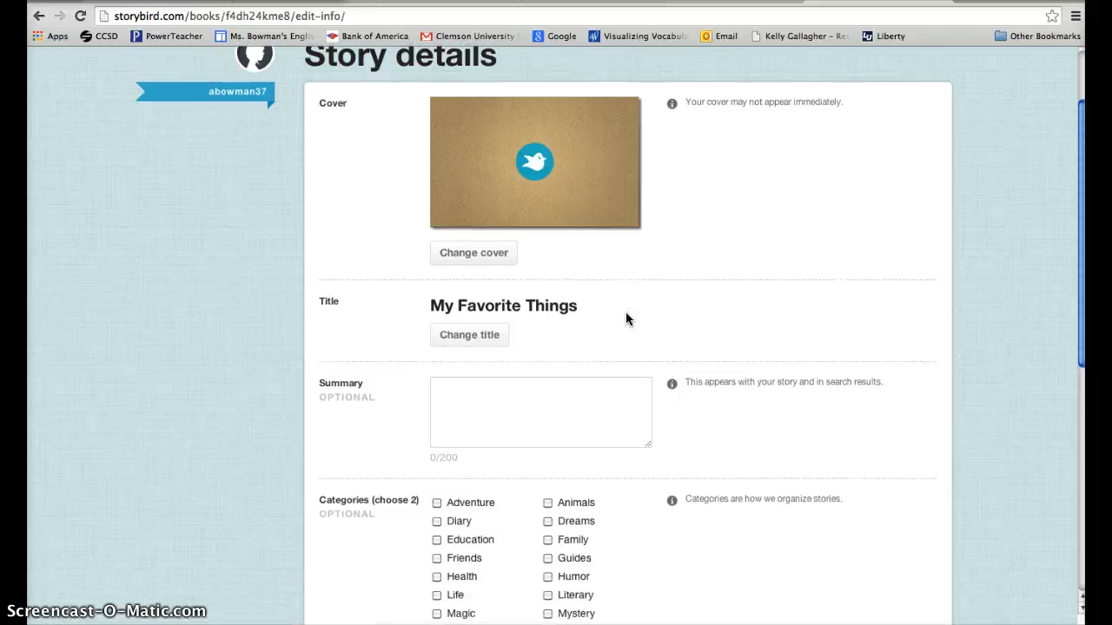
pyautogui.scroll(-3, 627, 319)
pyautogui.click(550, 310)
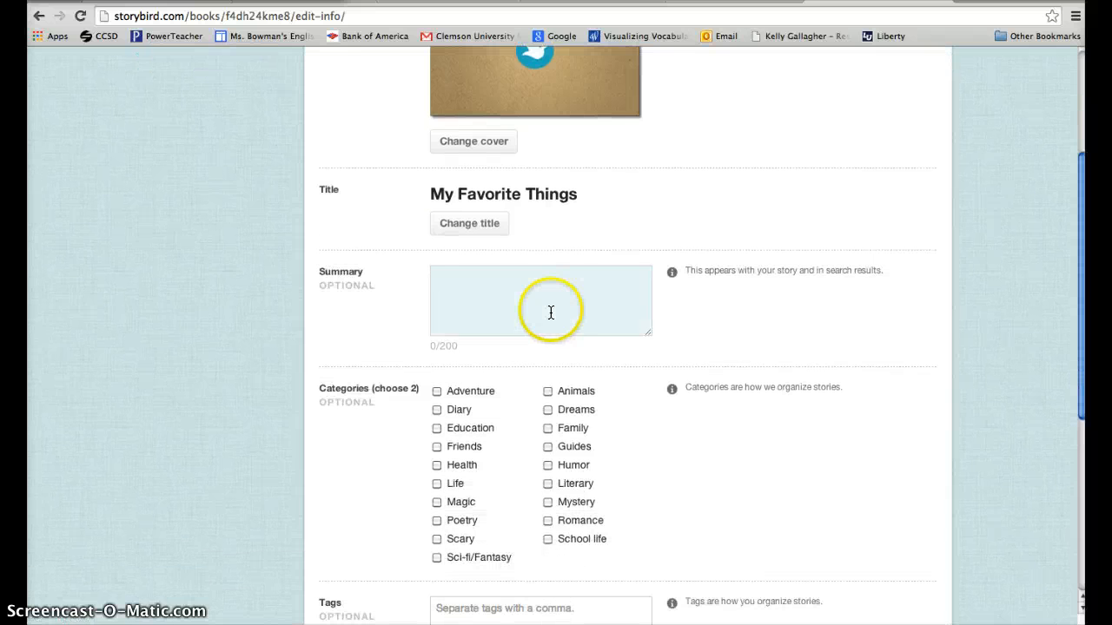
pyautogui.scroll(-5, 537, 469)
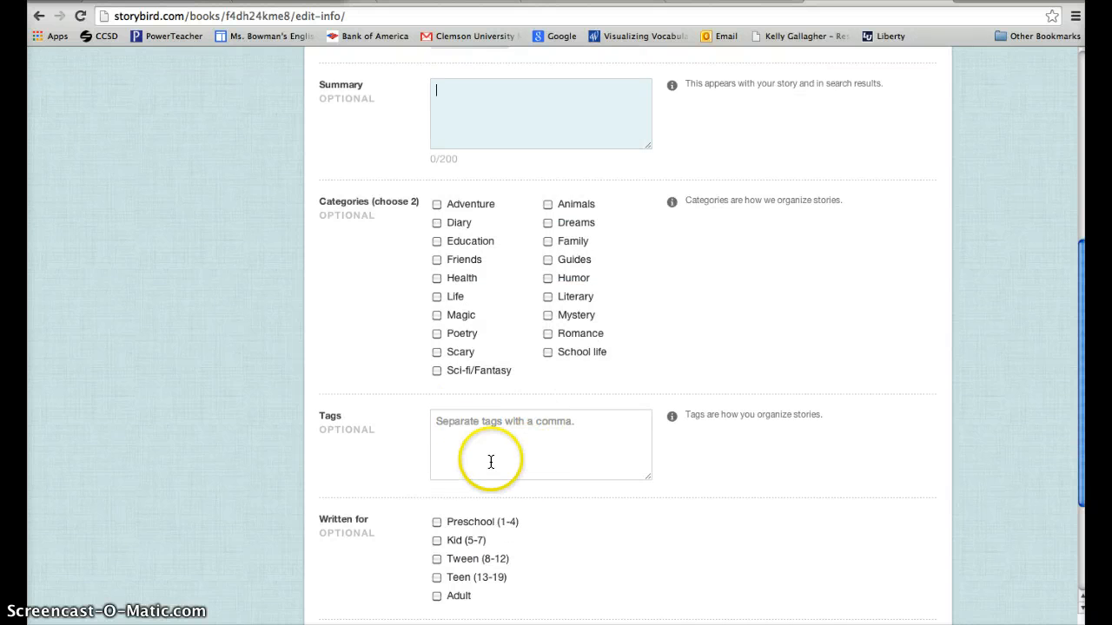
pyautogui.scroll(-4, 492, 459)
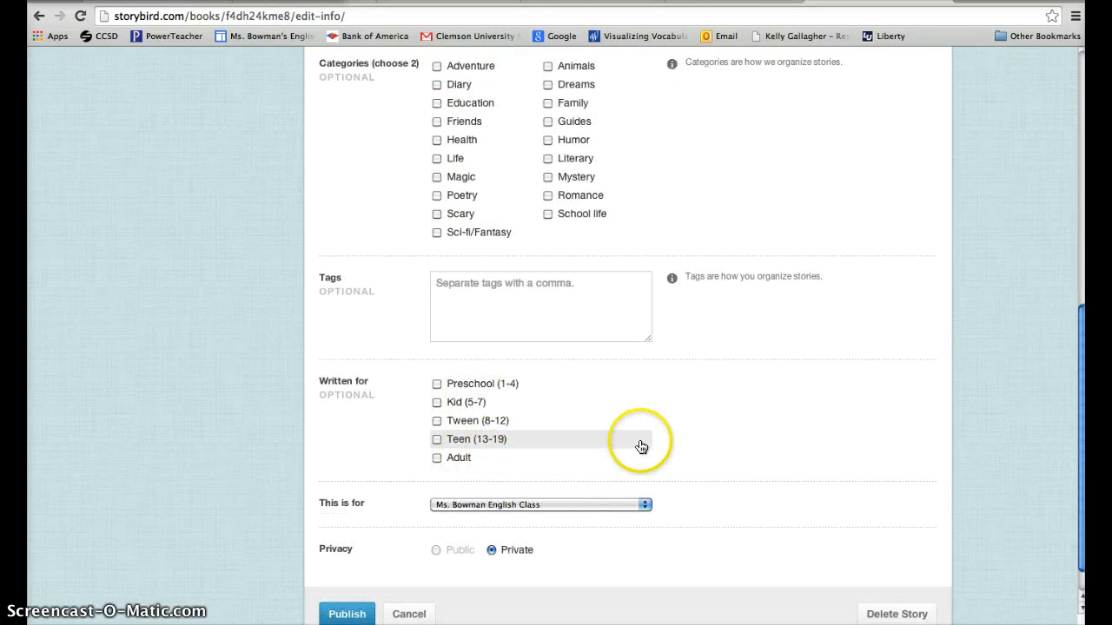
pyautogui.scroll(-1, 638, 447)
# - Assign the story to the "English 1st period" class and publish it
pyautogui.click(618, 468)
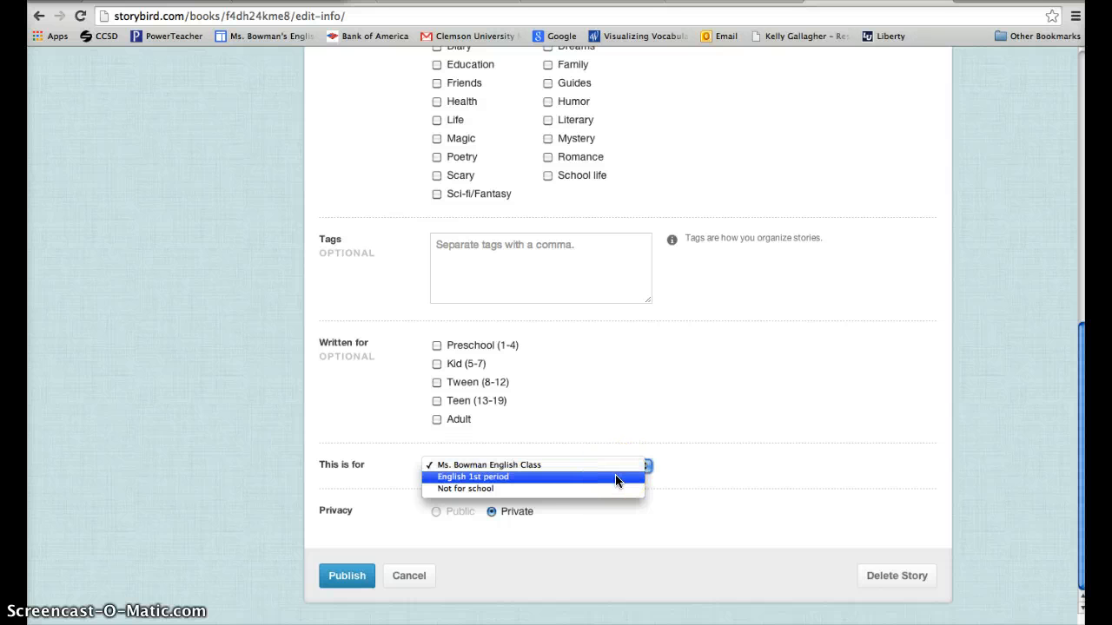
pyautogui.click(616, 480)
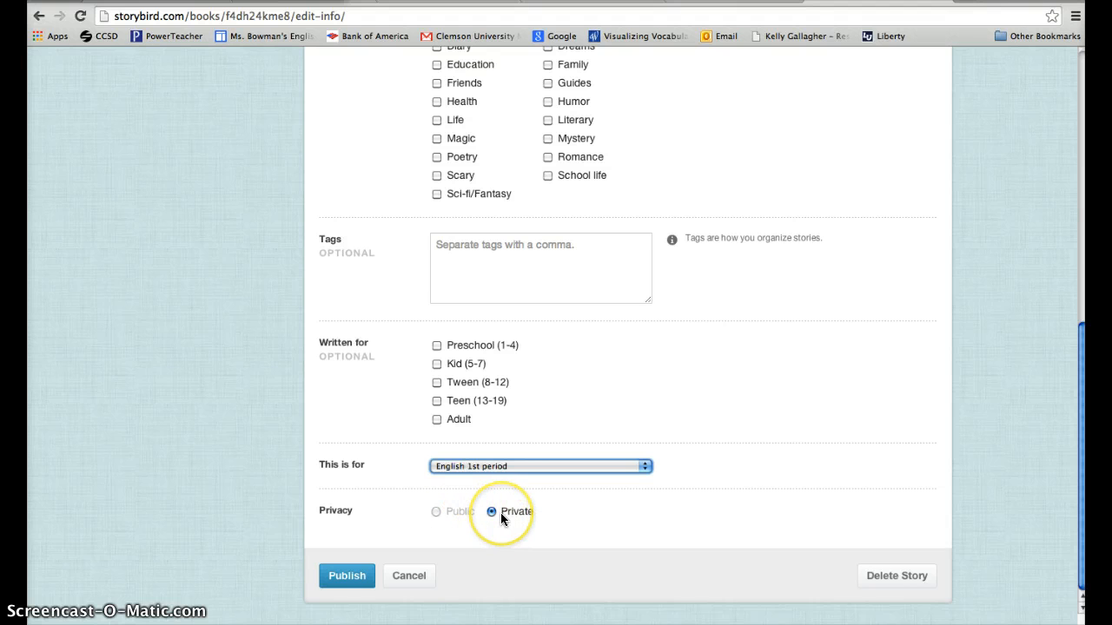
pyautogui.click(404, 551)
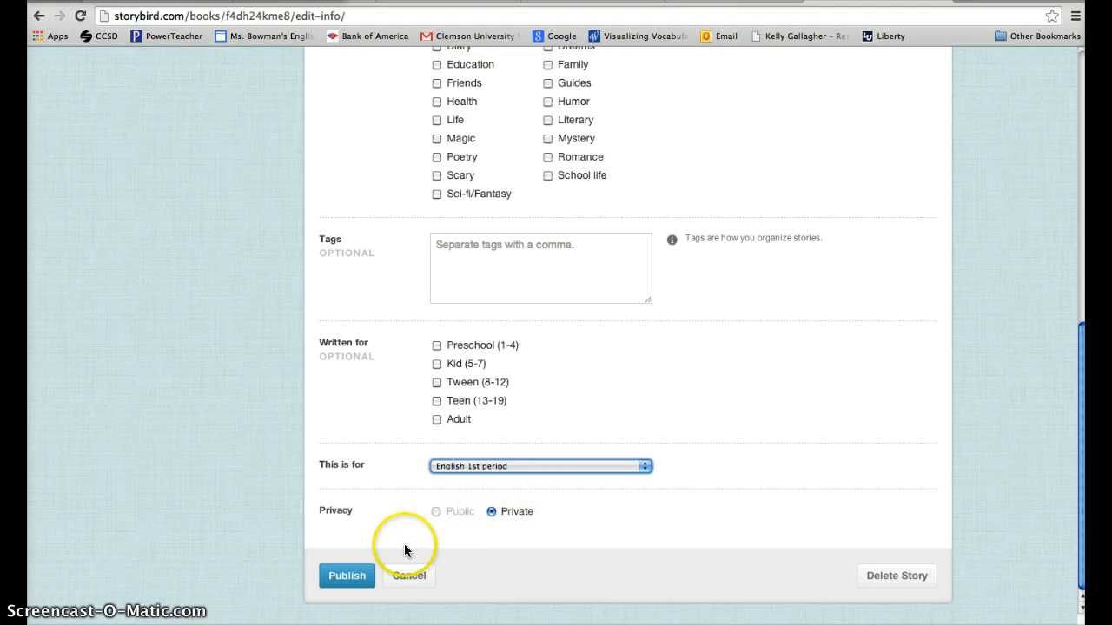
pyautogui.click(347, 576)
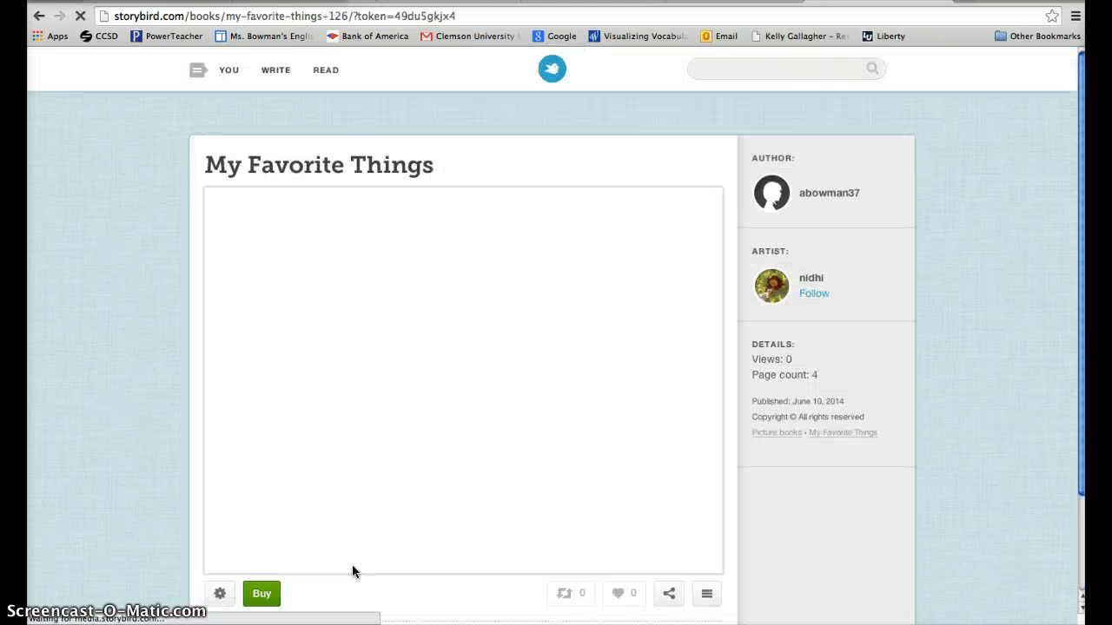
pyautogui.scroll(-1, 528, 400)
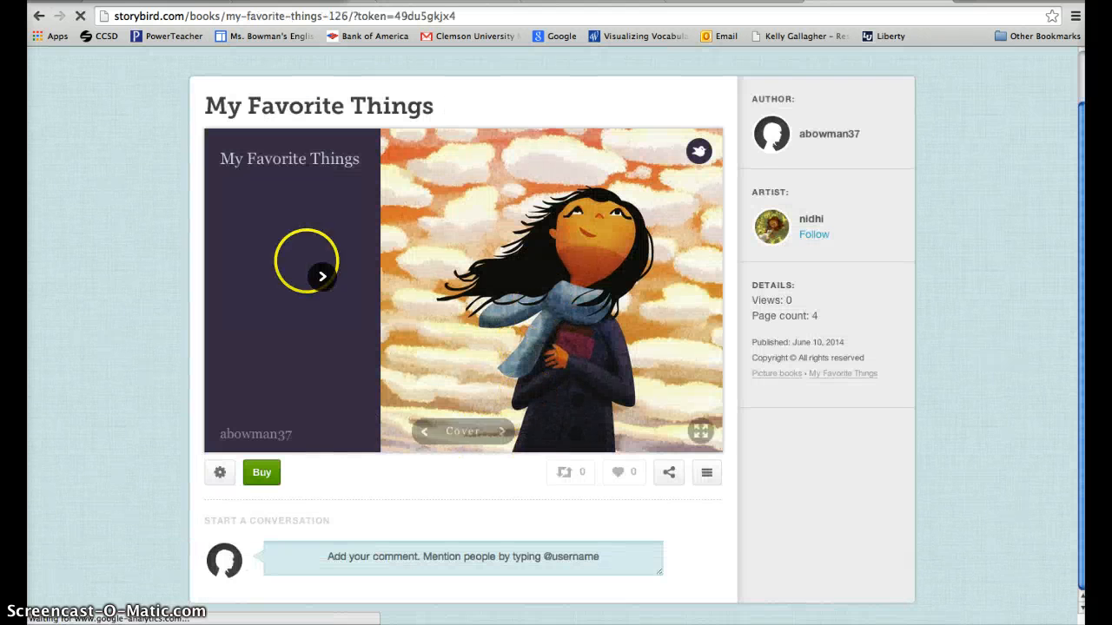